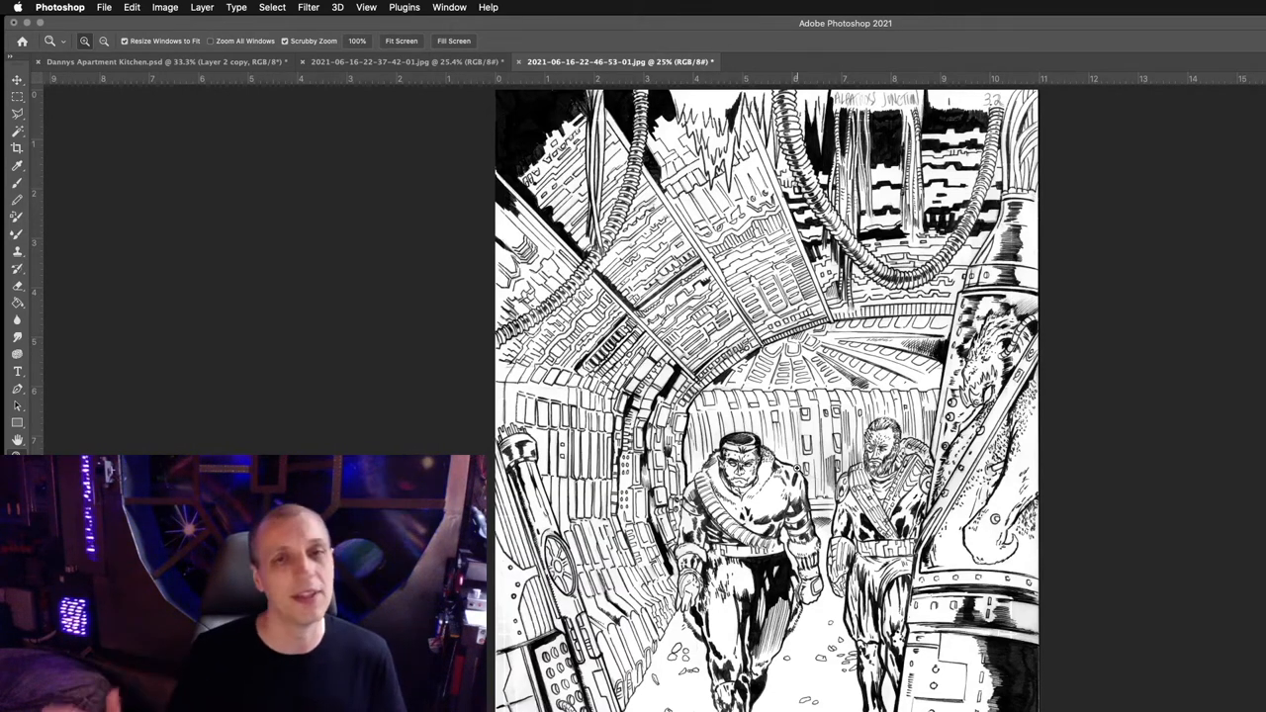
# - Switch to the space-scene page of two astronauts reaching toward a planet
pyautogui.hotkey('ctrl', 'shift', 'Tab')
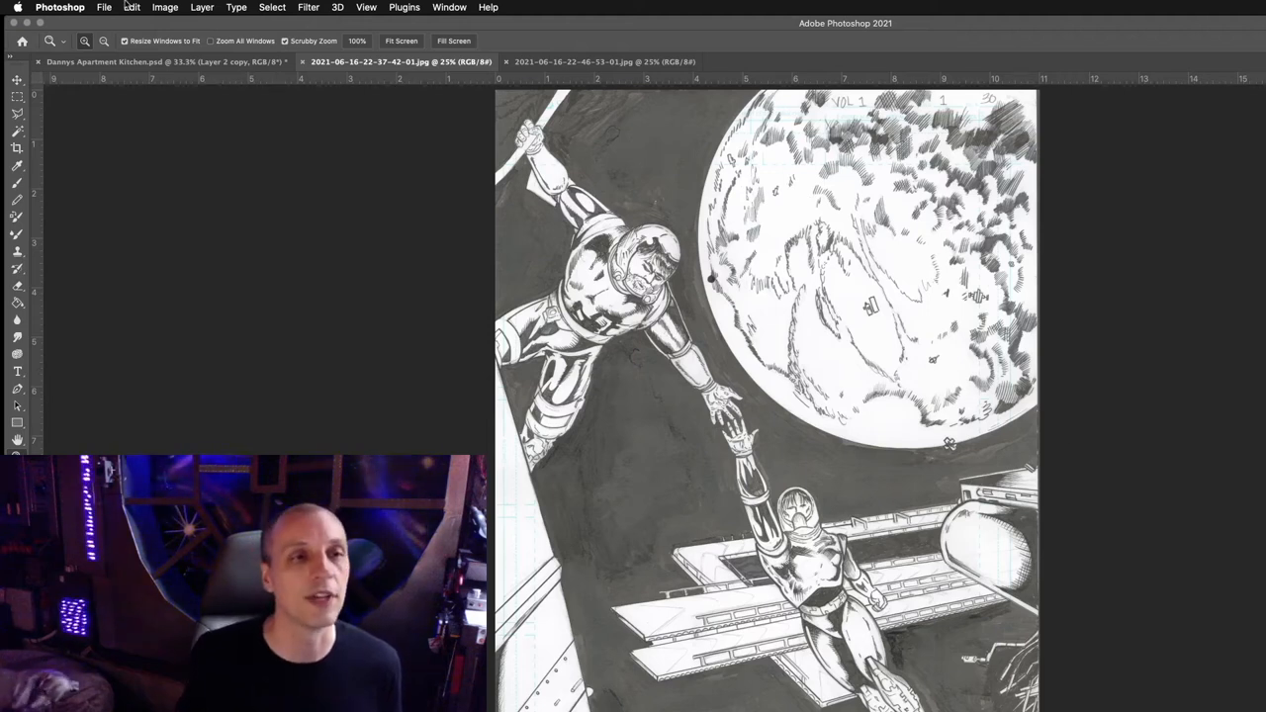
# - In Levels, raise the black point to 87 and lower the white point to 251
pyautogui.click(165, 8)
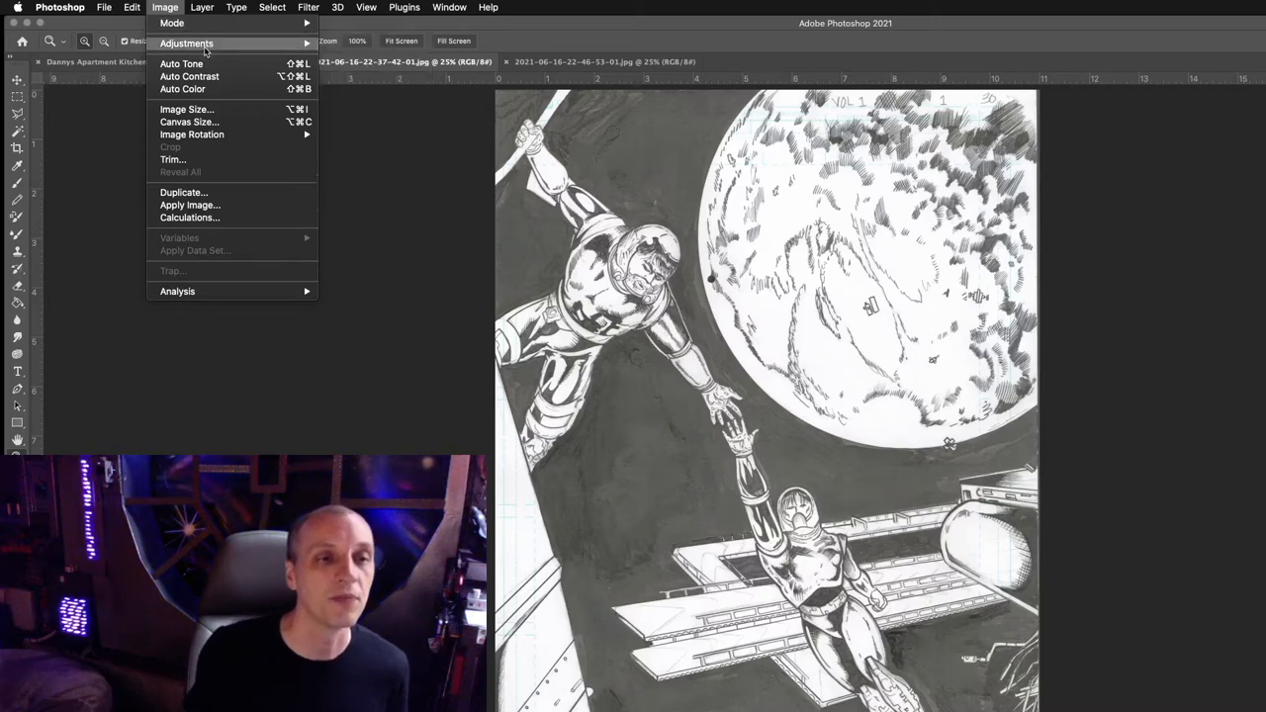
pyautogui.moveTo(187, 43)
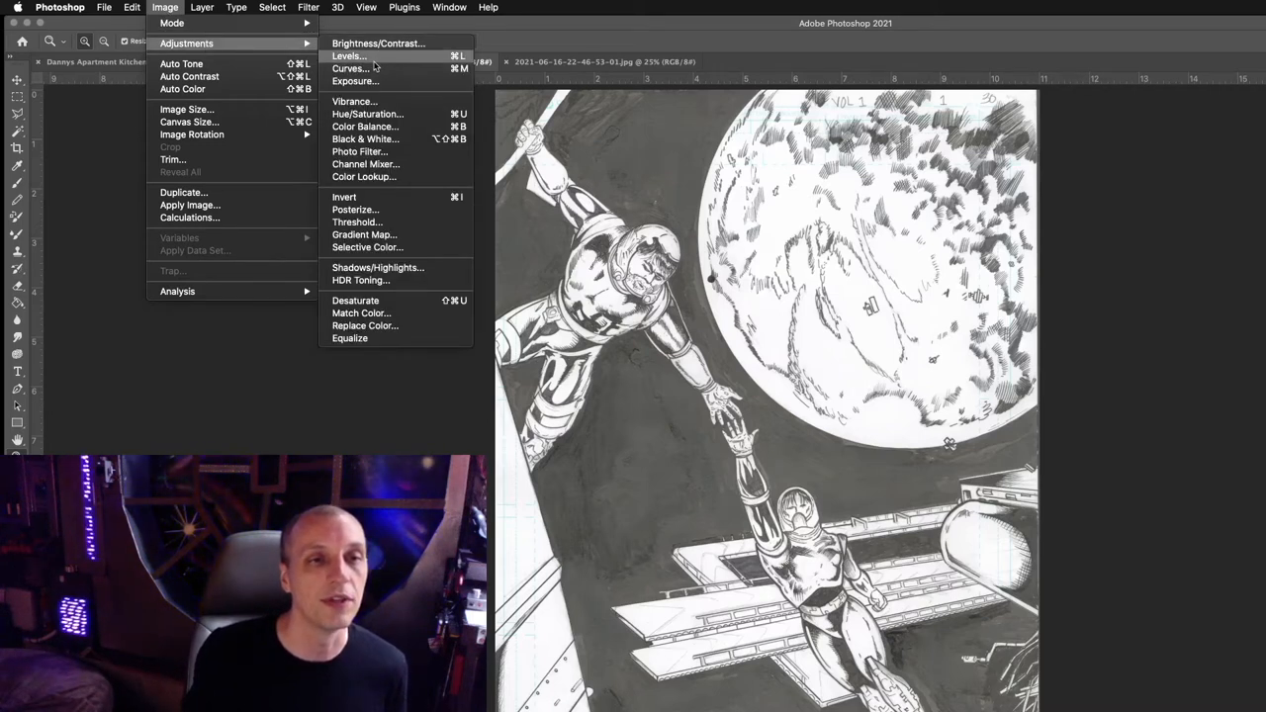
pyautogui.click(376, 56)
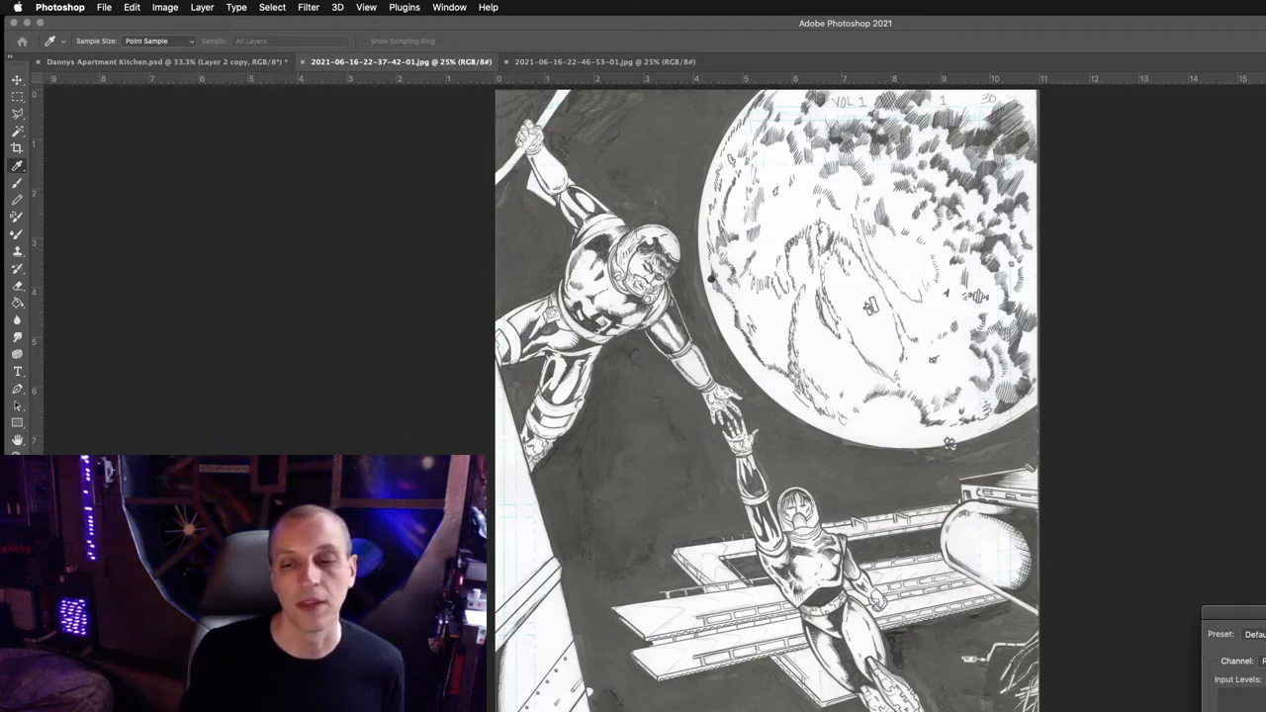
pyautogui.moveTo(1234, 615)
pyautogui.mouseDown()
pyautogui.moveTo(1095, 189)
pyautogui.moveTo(1093, 202)
pyautogui.mouseUp()
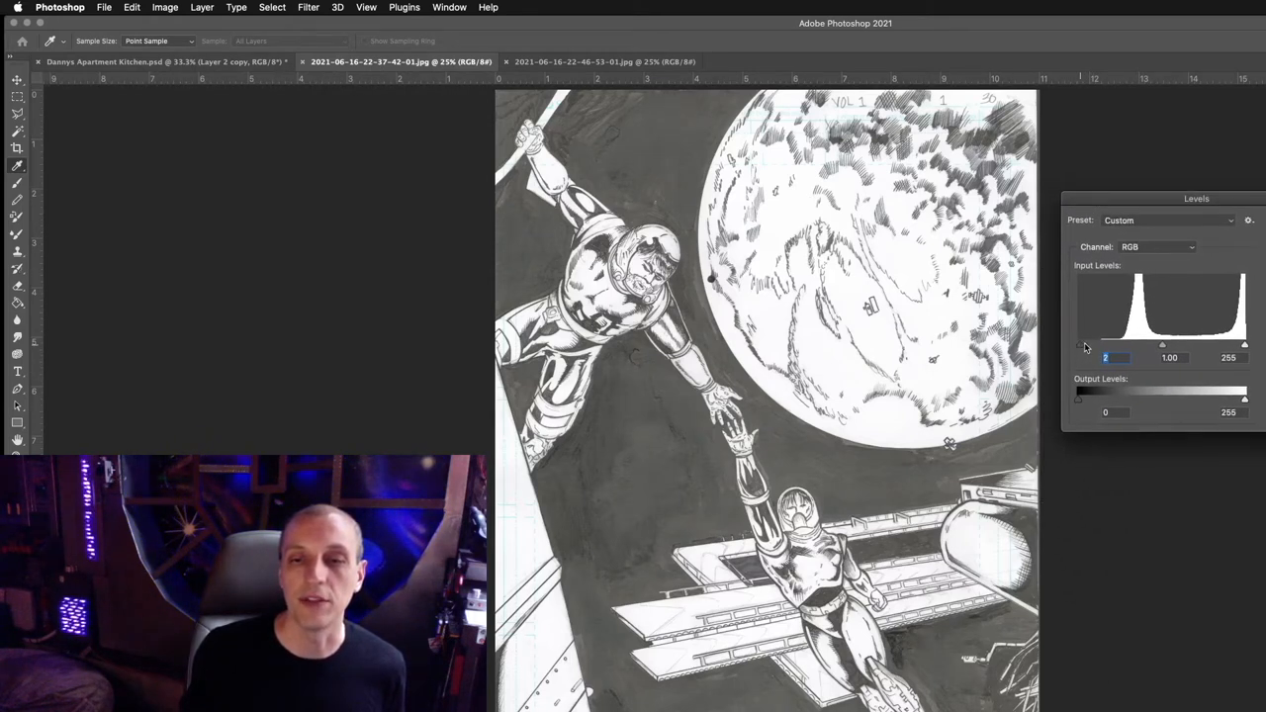
pyautogui.moveTo(1085, 346); pyautogui.dragTo(1125, 347)
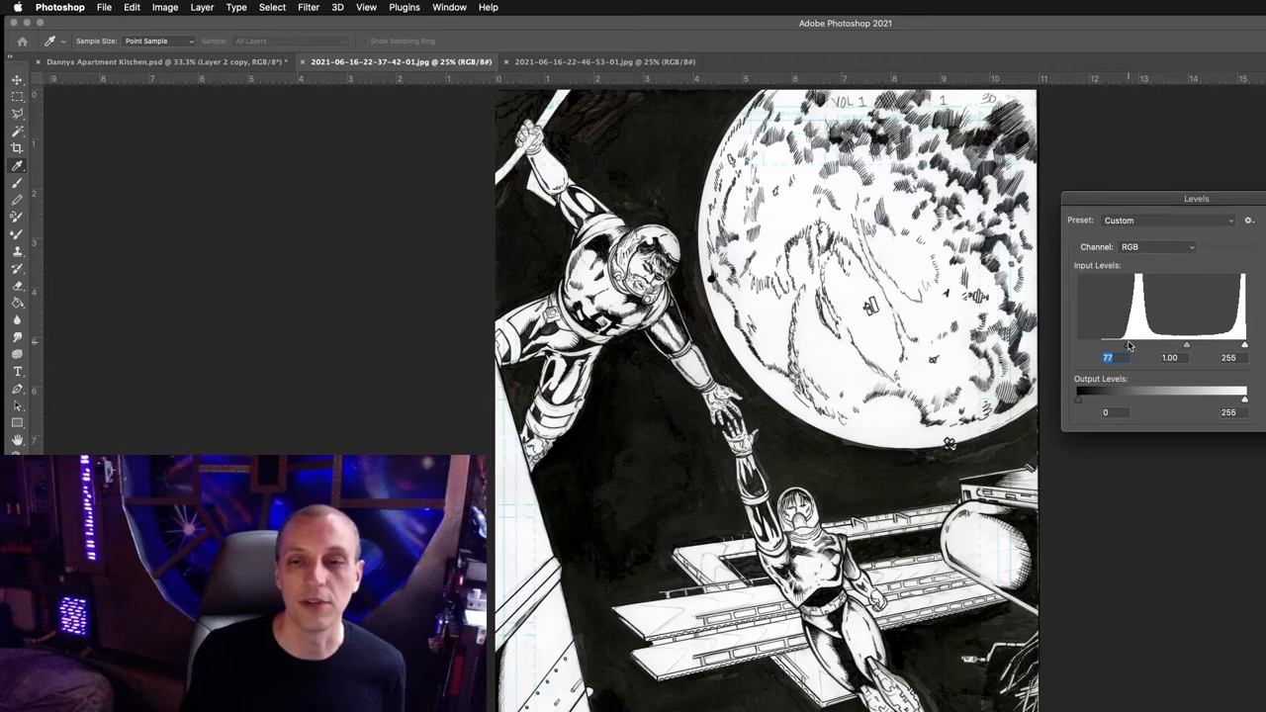
pyautogui.moveTo(1127, 341); pyautogui.dragTo(1132, 350)
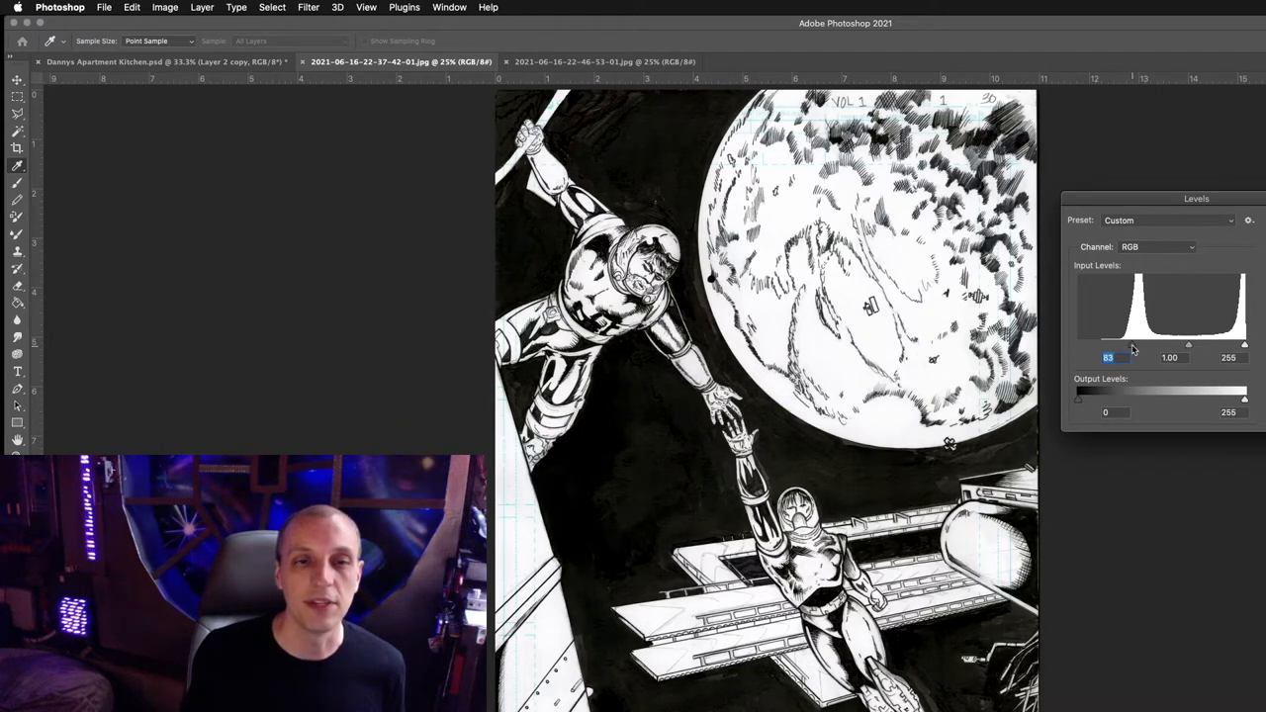
pyautogui.moveTo(1134, 350); pyautogui.dragTo(1134, 349)
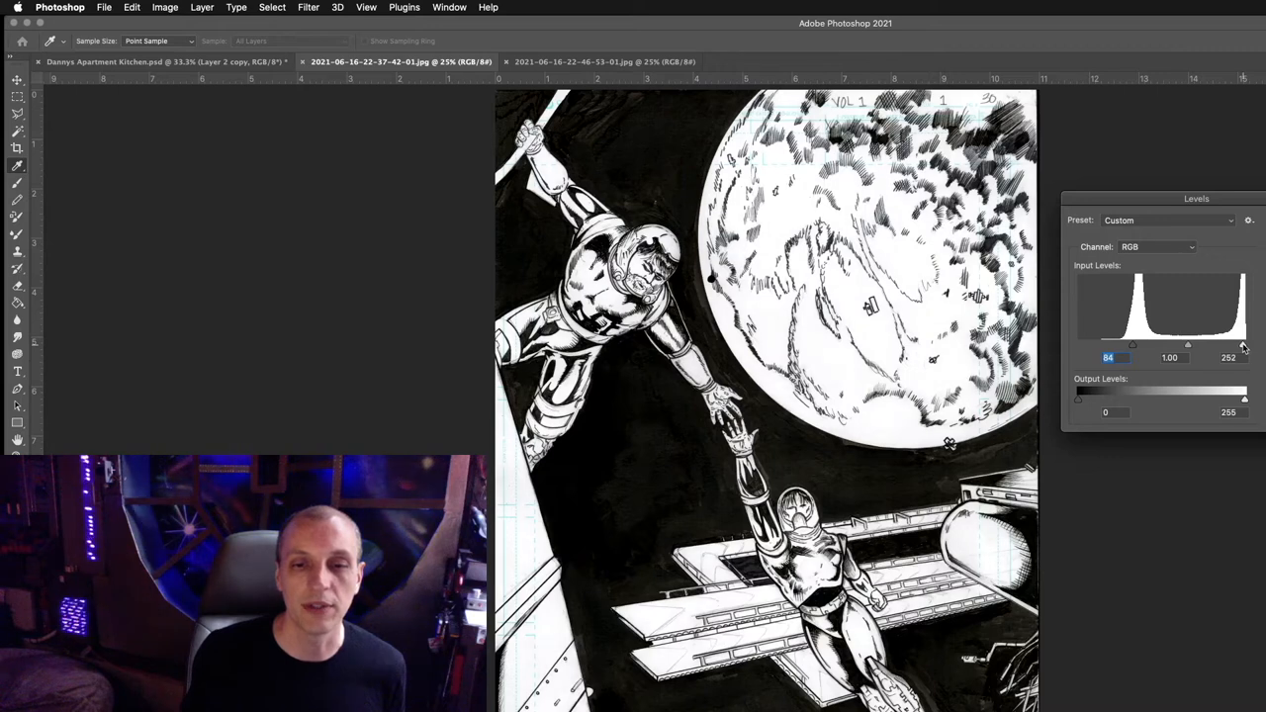
pyautogui.moveTo(1245, 347); pyautogui.dragTo(1244, 348)
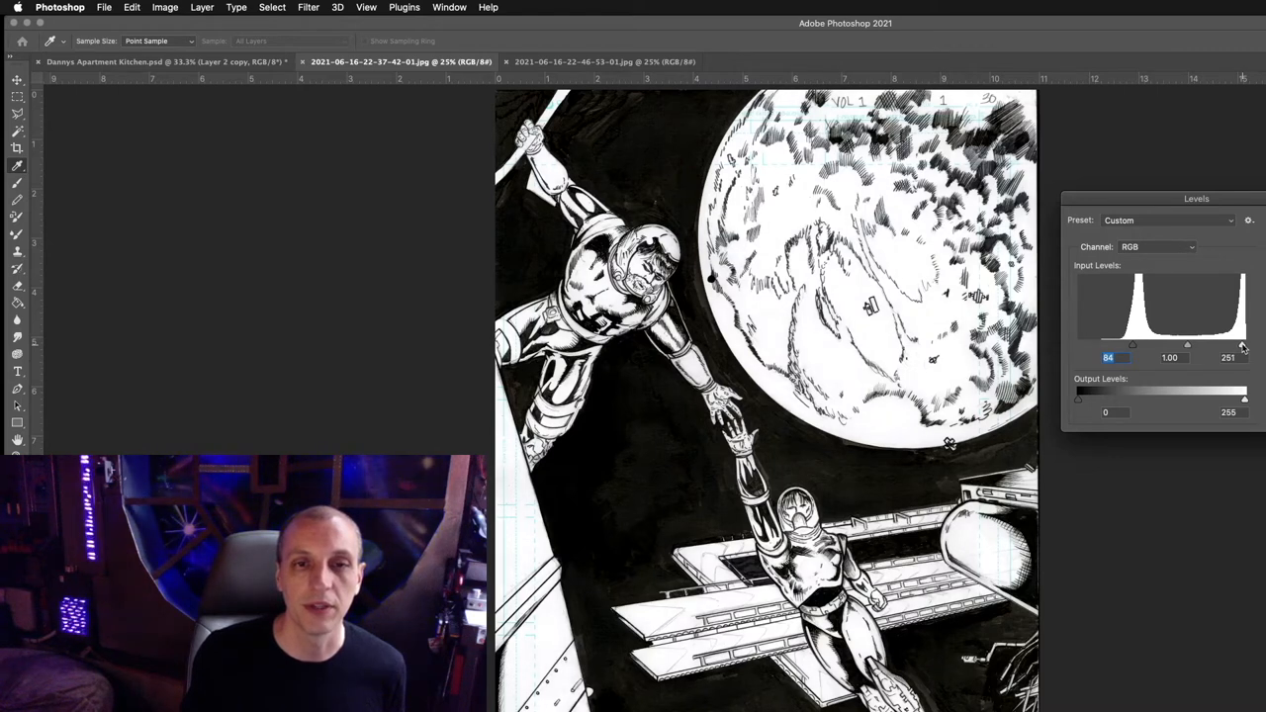
pyautogui.click(1235, 354)
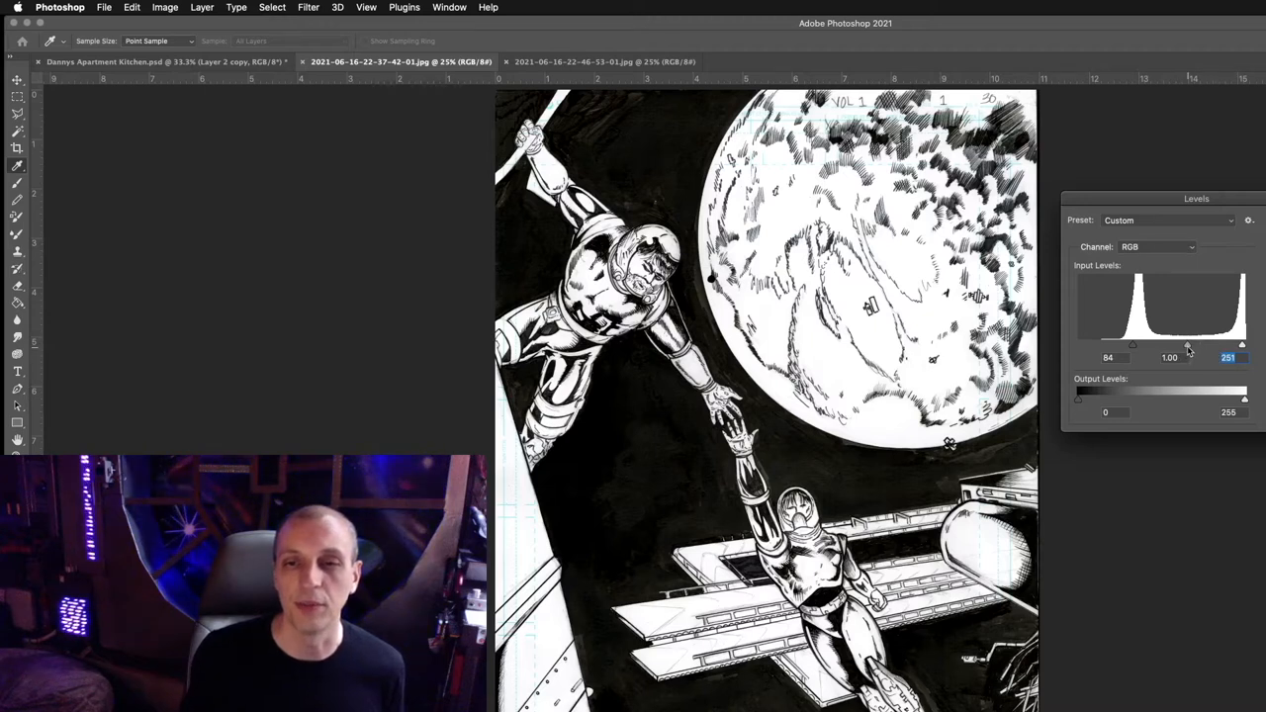
# - Set the midtone gamma to 0.88, fine-tune the black point and apply the Levels
pyautogui.moveTo(1190, 349); pyautogui.dragTo(1188, 350)
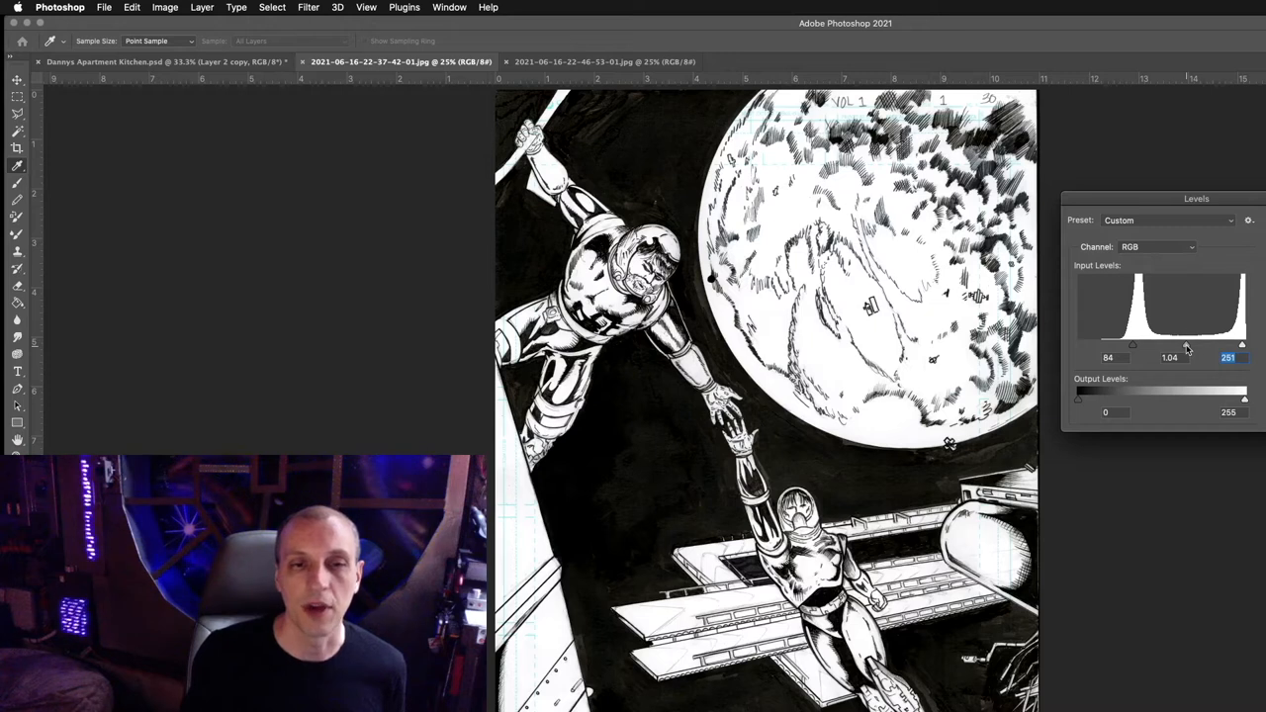
pyautogui.moveTo(1193, 349); pyautogui.dragTo(1191, 350)
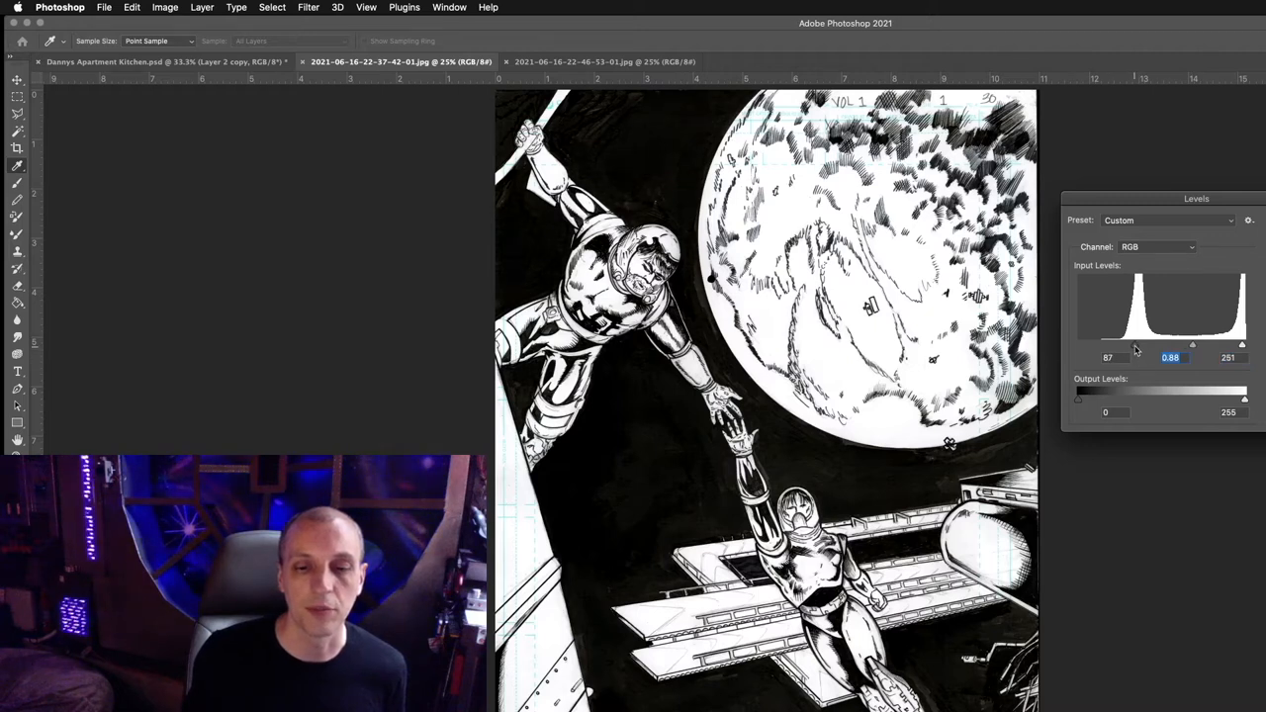
pyautogui.moveTo(1135, 349); pyautogui.dragTo(1138, 352)
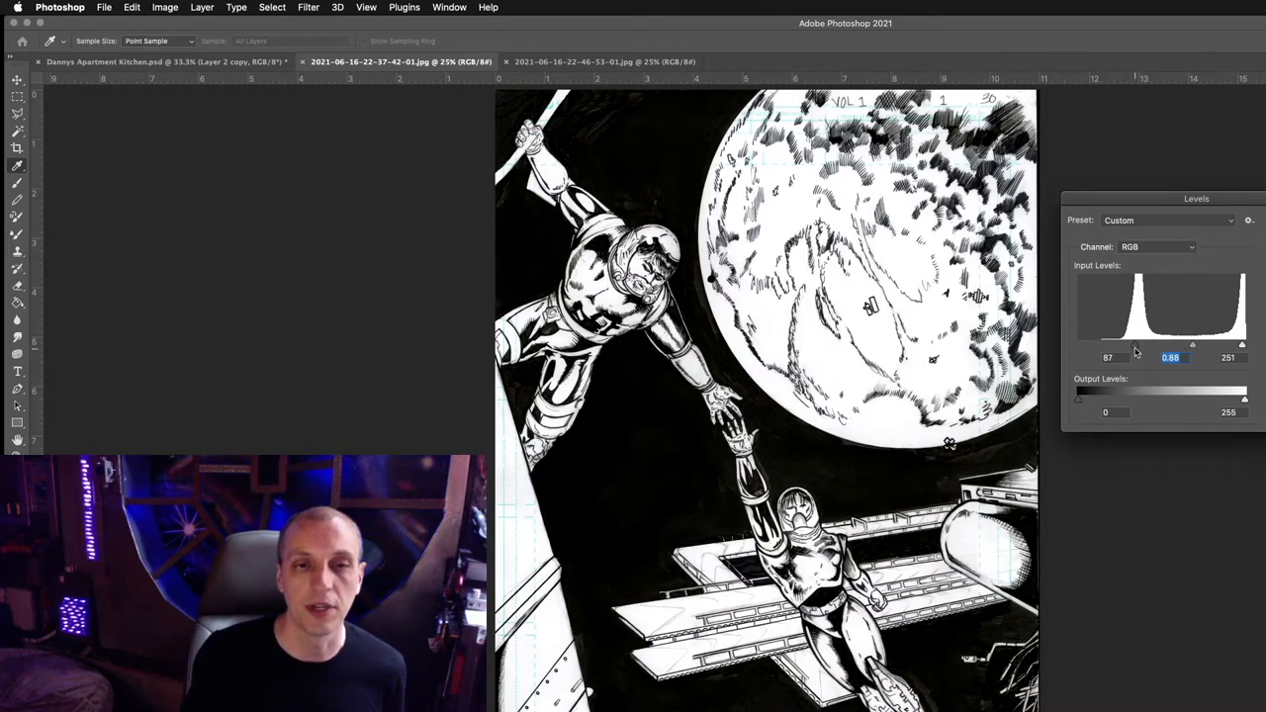
pyautogui.click(1135, 347)
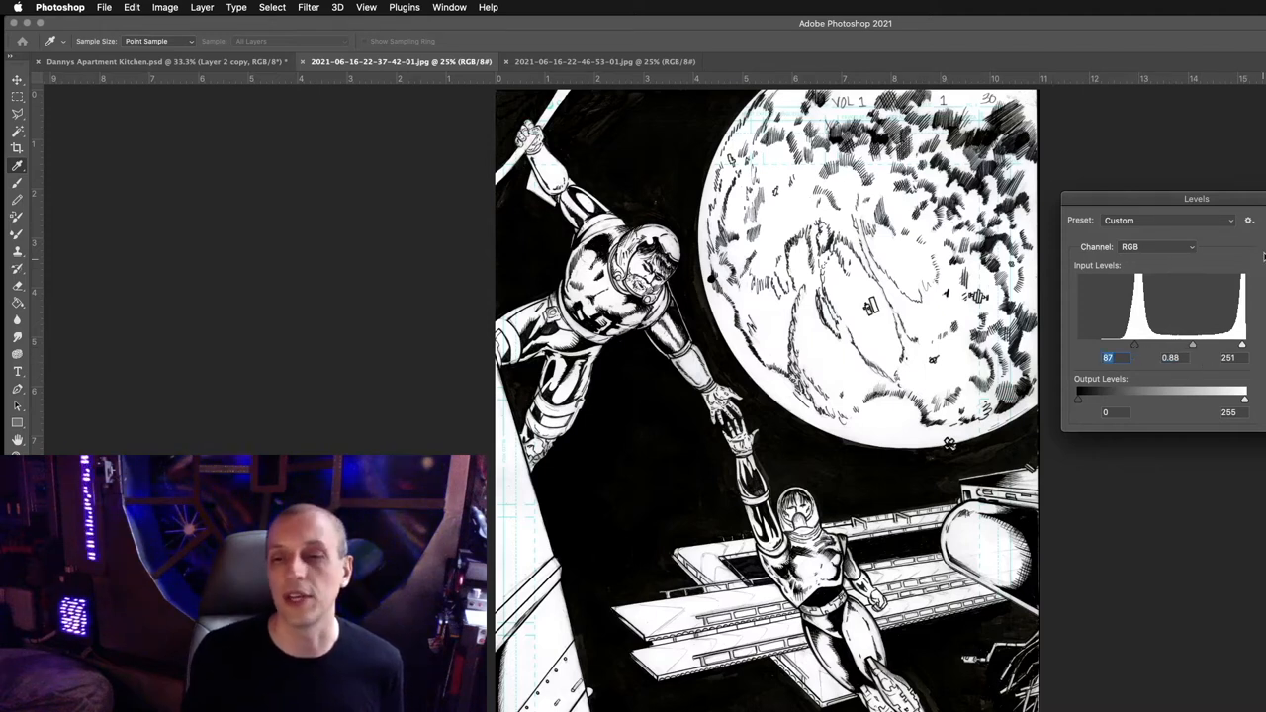
pyautogui.press('Return')
pyautogui.press('z')
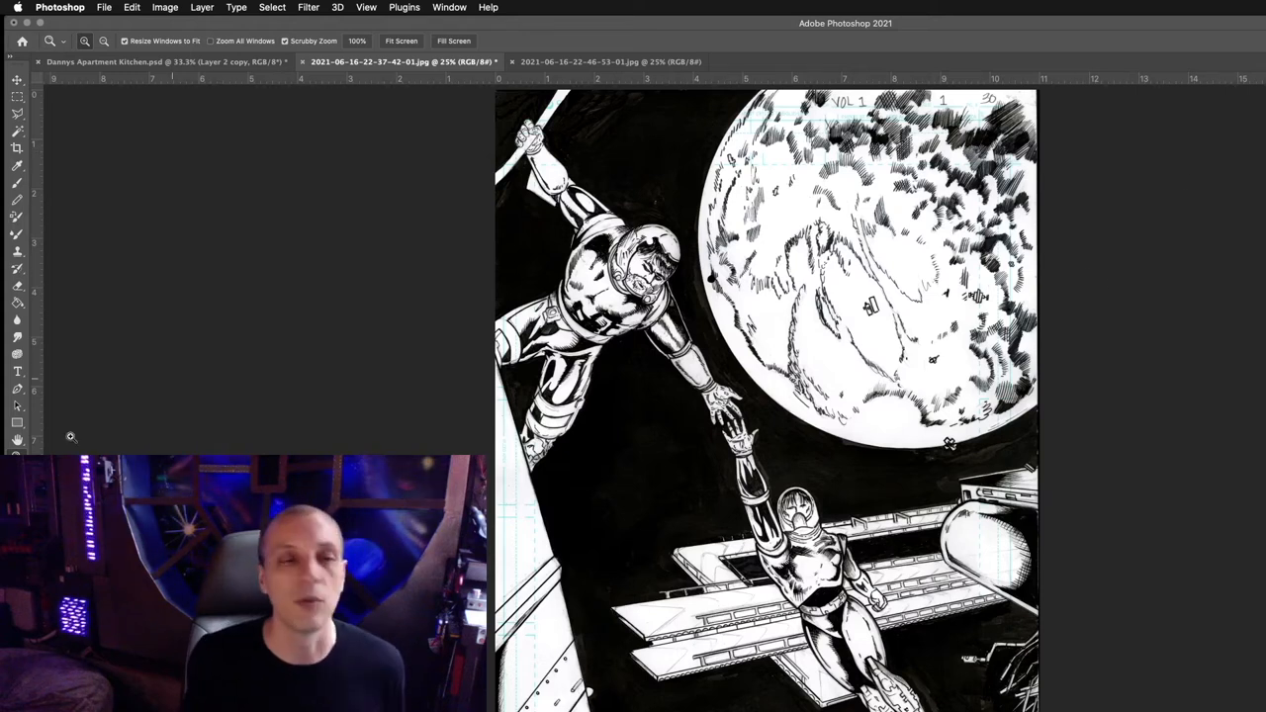
# - Zoom into the hatched planet at 100% to inspect cyan guide lines, then back out to 50%
pyautogui.click(931, 131)
pyautogui.click(886, 238)
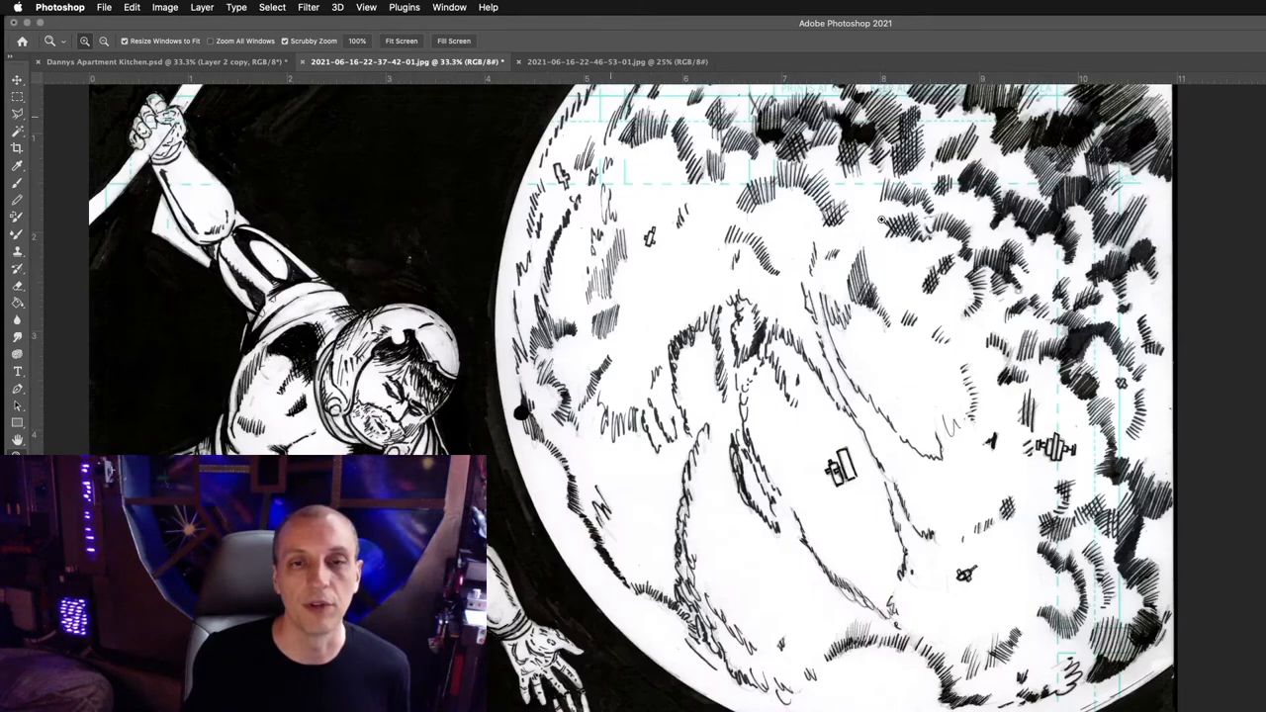
pyautogui.scroll(1, 890, 248)
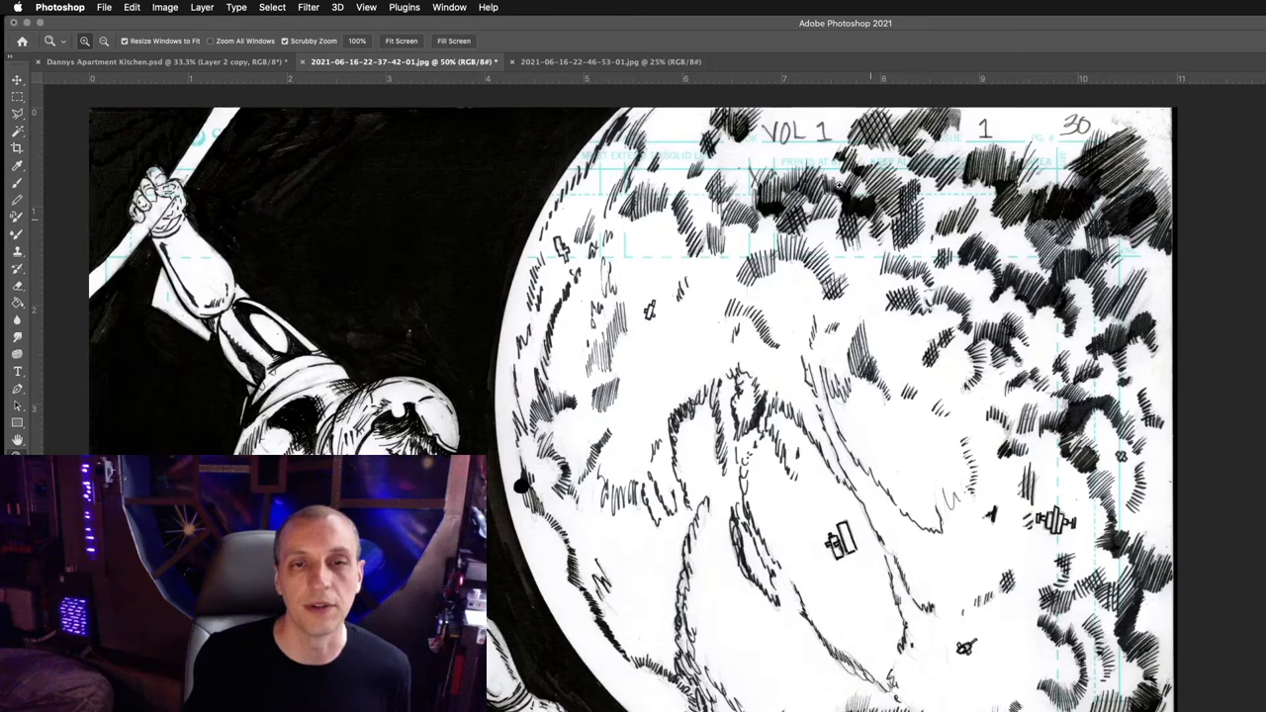
pyautogui.click(883, 171)
pyautogui.scroll(2, 900, 257)
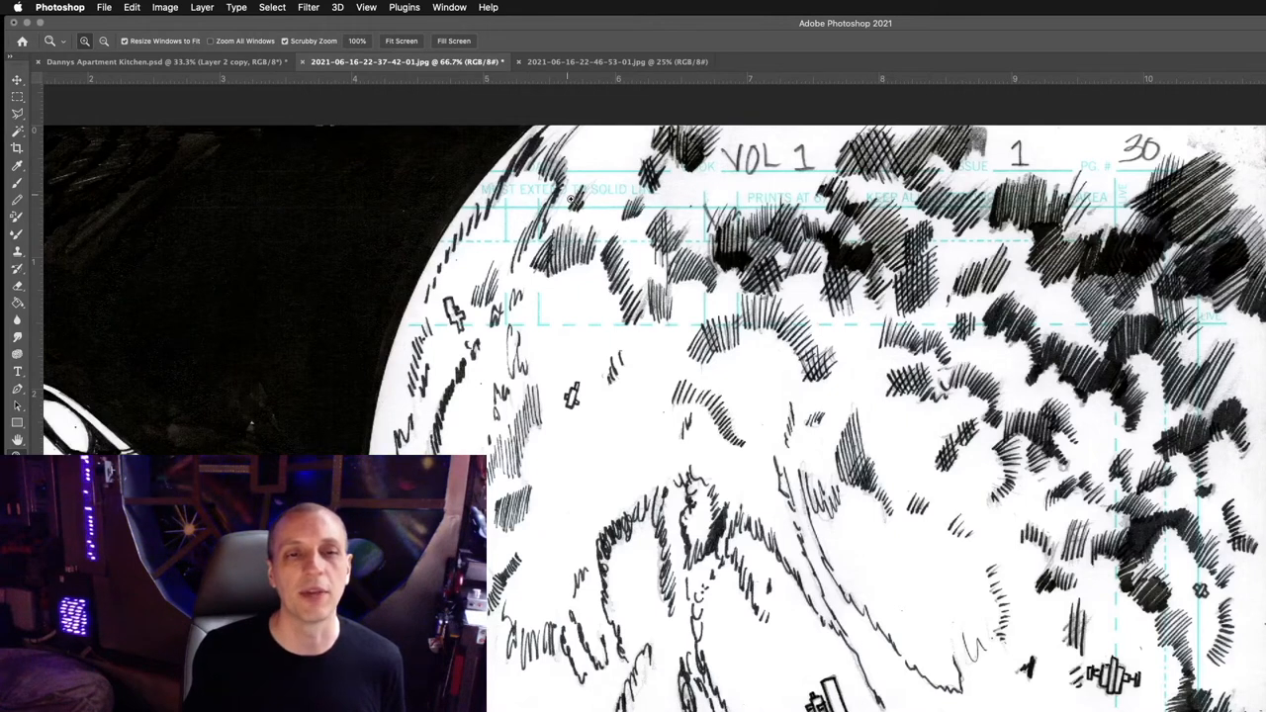
pyautogui.click(792, 235)
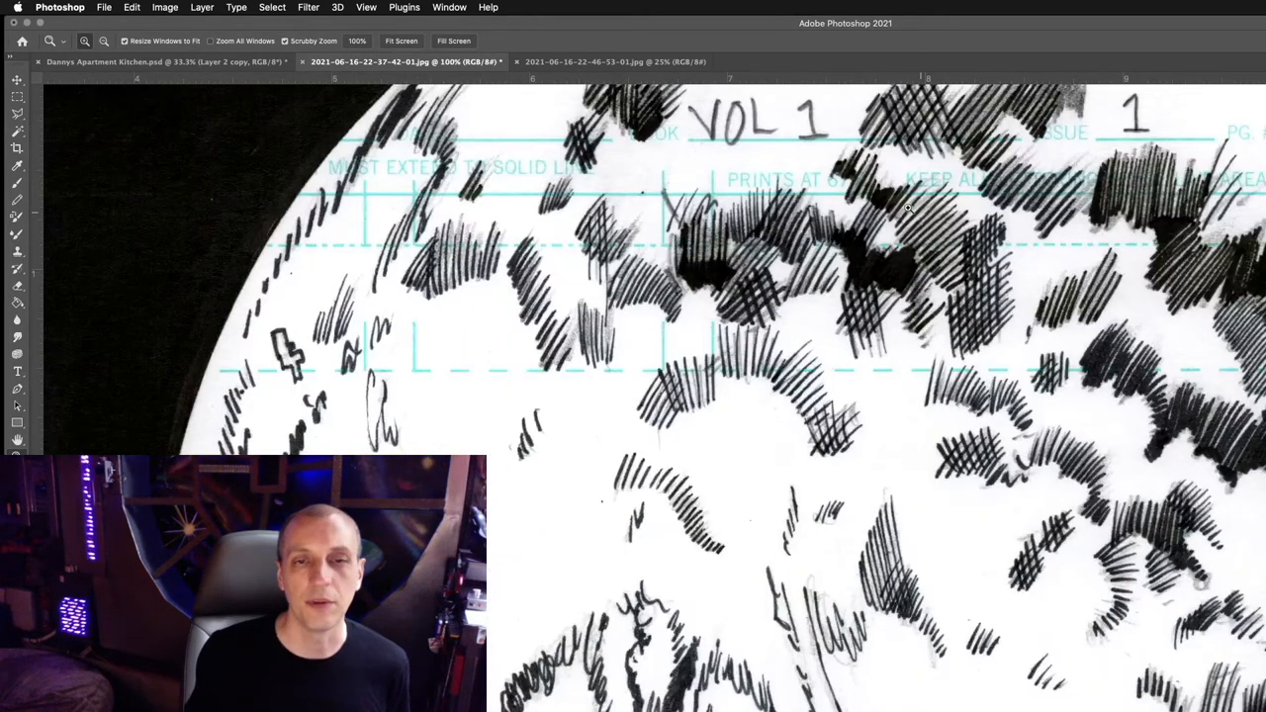
pyautogui.keyDown('alt'); pyautogui.click(767, 243); pyautogui.keyUp('alt')
pyautogui.keyDown('alt'); pyautogui.click(702, 319); pyautogui.keyUp('alt')
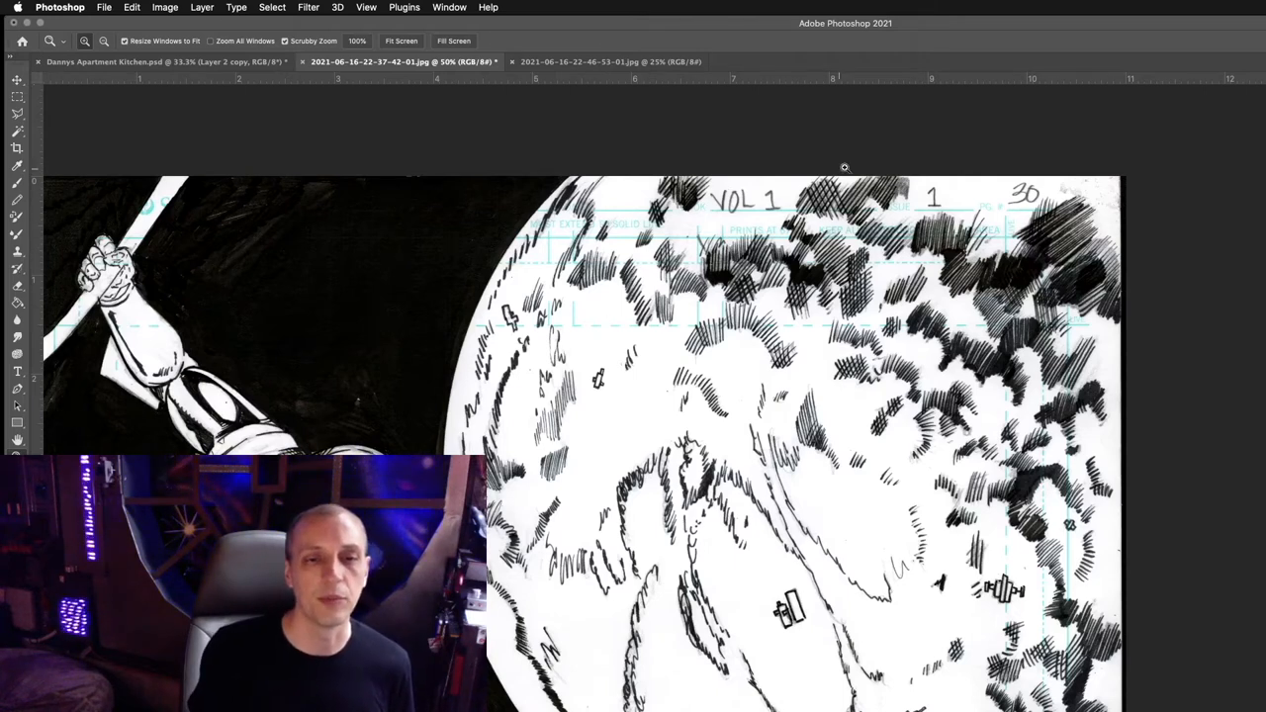
# - Apply a custom Black & White adjustment to the space page and fit the whole page on screen
pyautogui.click(171, 10)
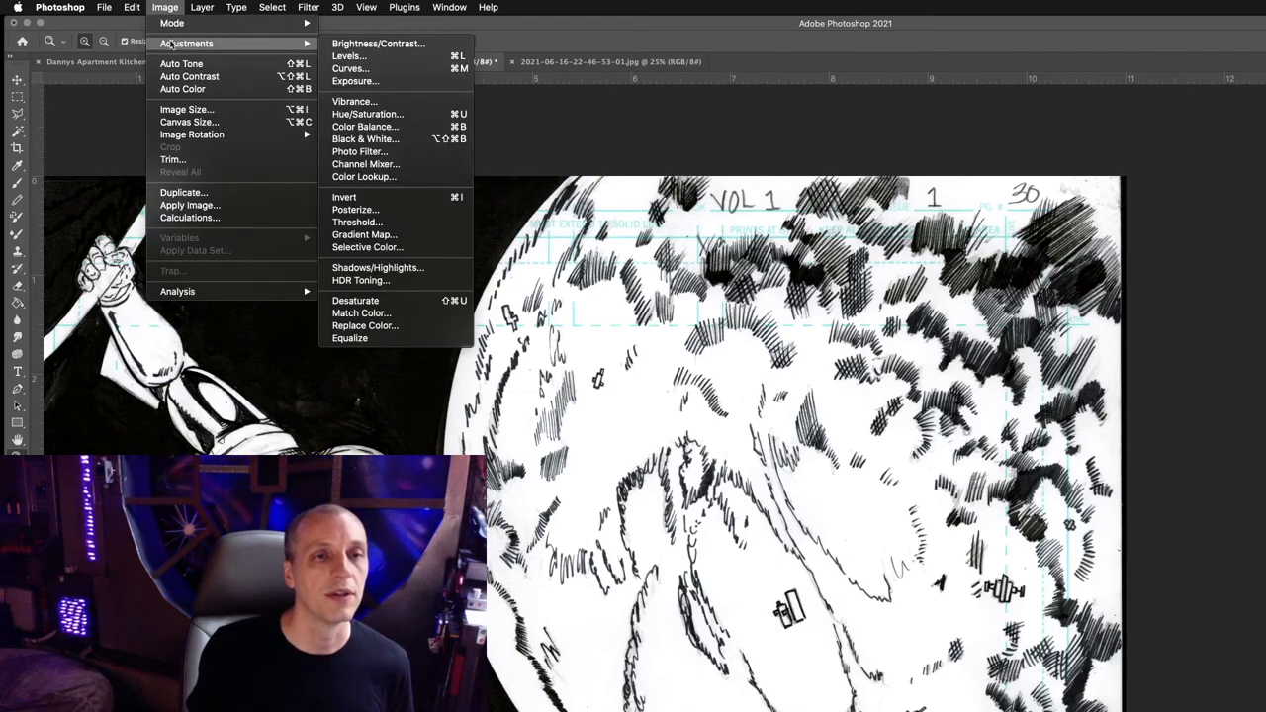
pyautogui.moveTo(187, 44)
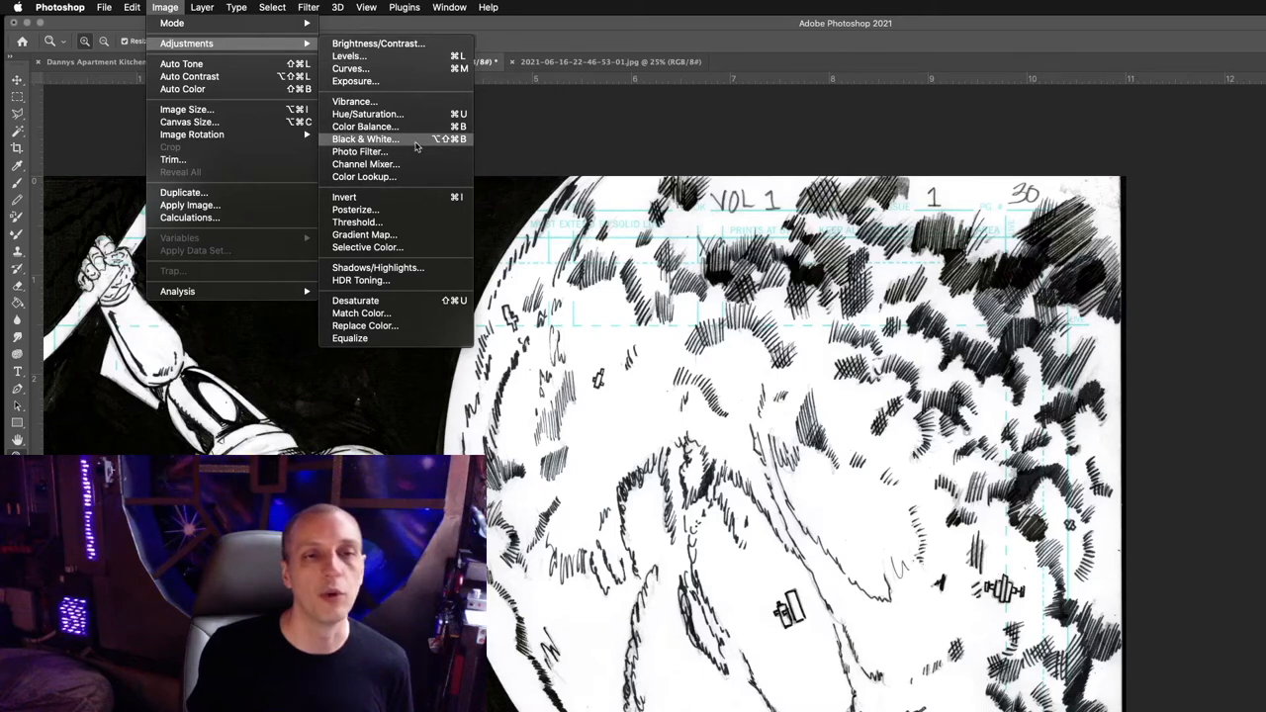
pyautogui.press('Escape')
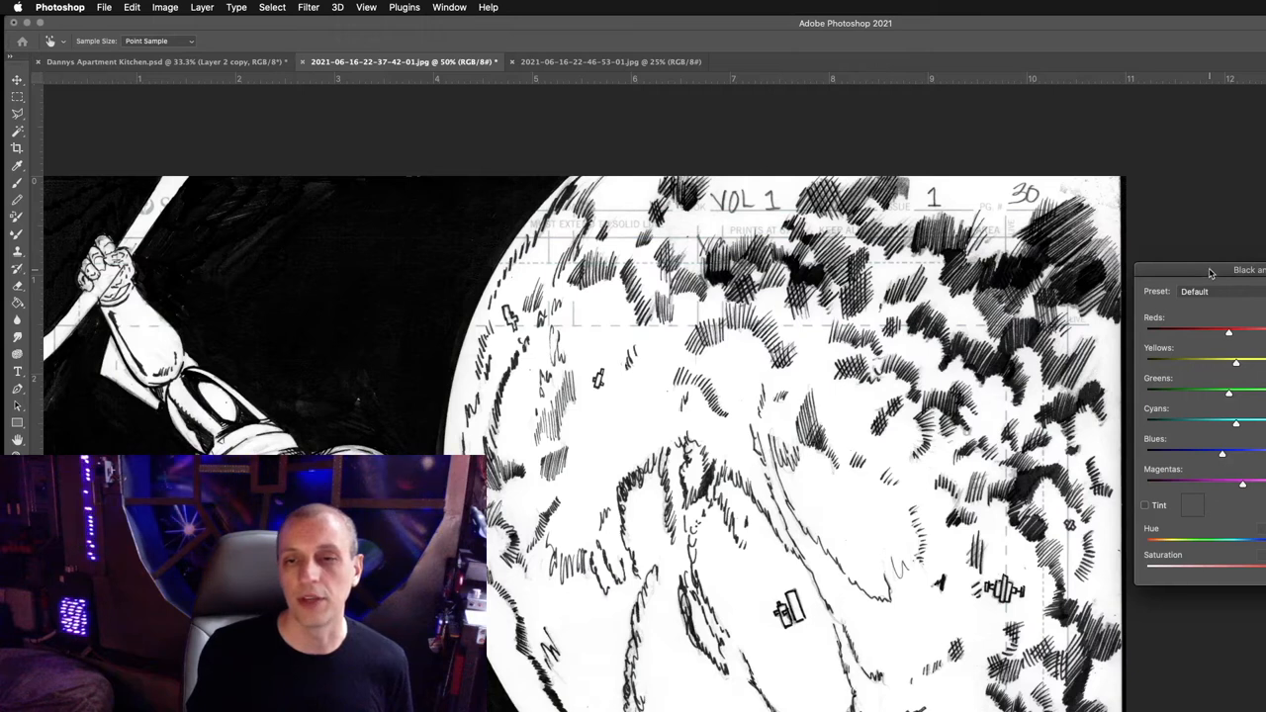
pyautogui.moveTo(1209, 272); pyautogui.dragTo(1197, 133)
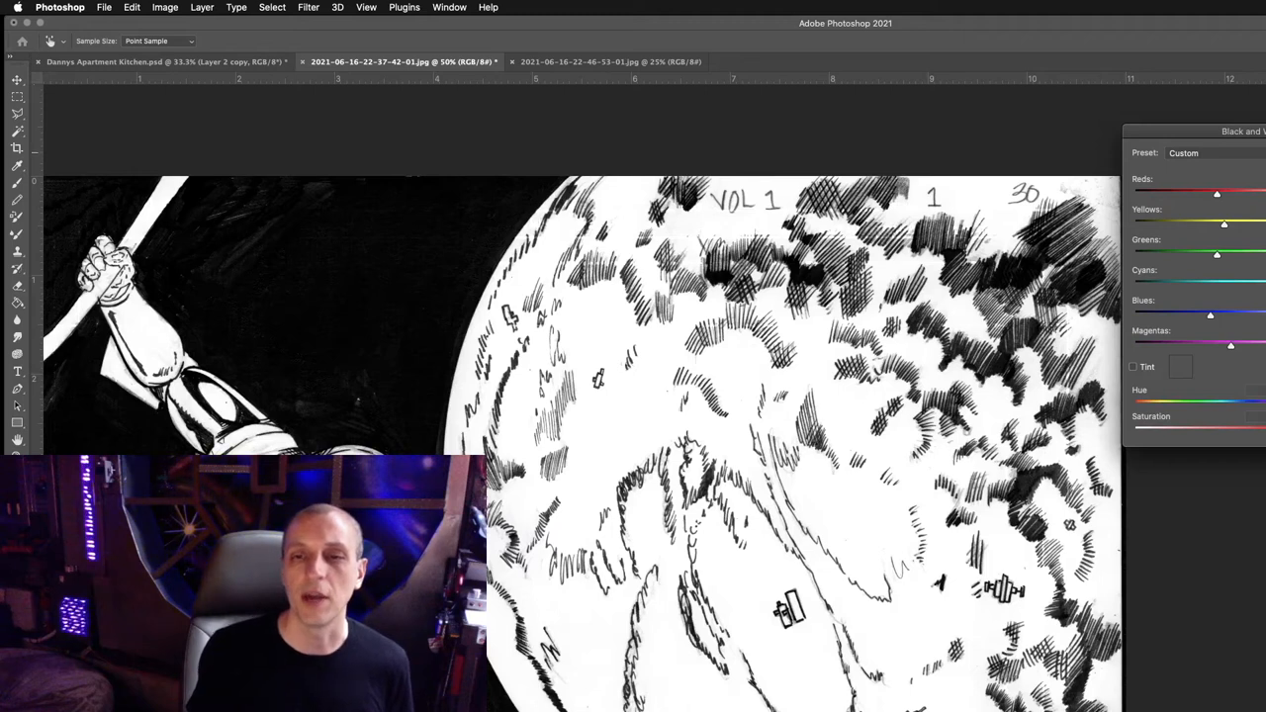
pyautogui.press('Return')
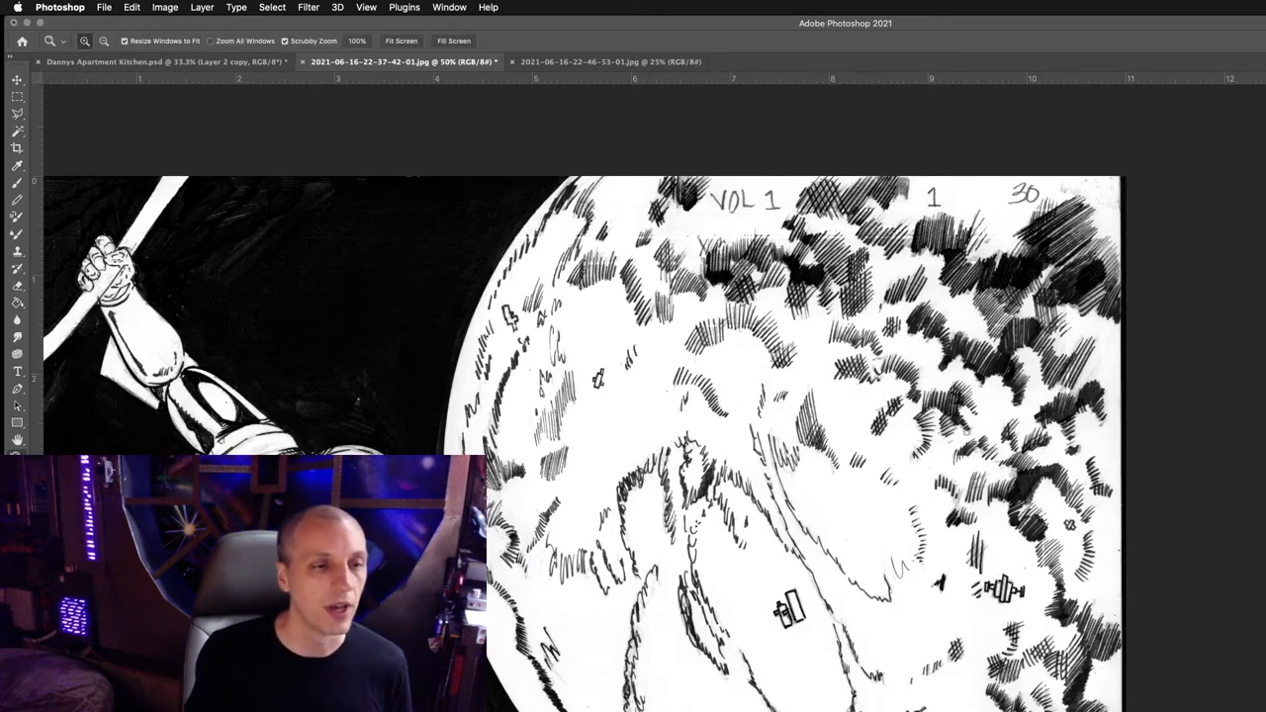
pyautogui.doubleClick(17, 440)
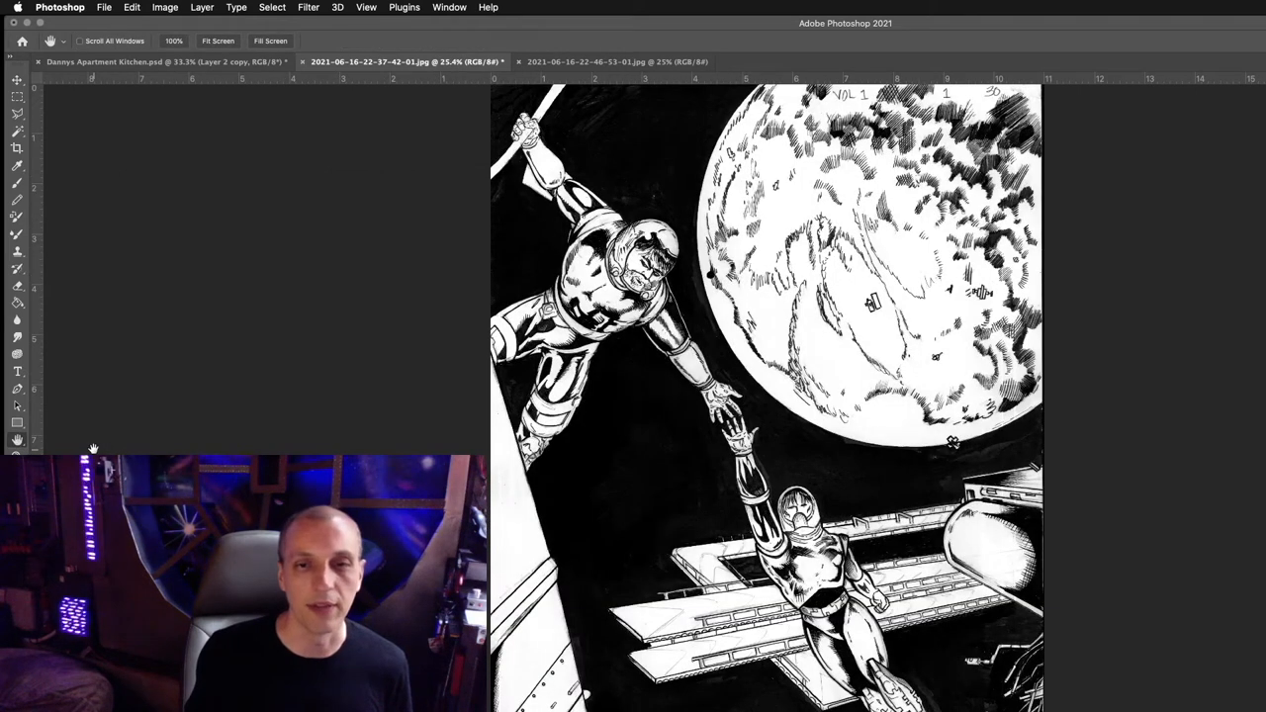
pyautogui.click(165, 7)
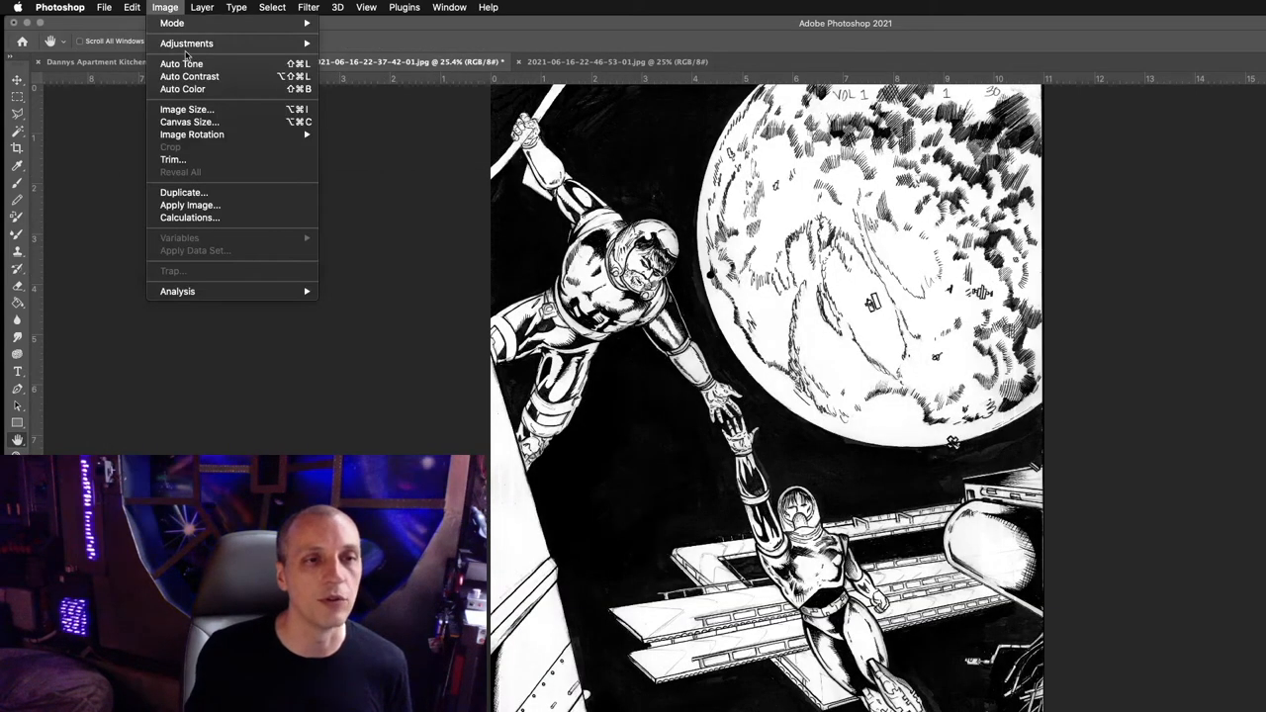
pyautogui.moveTo(186, 43)
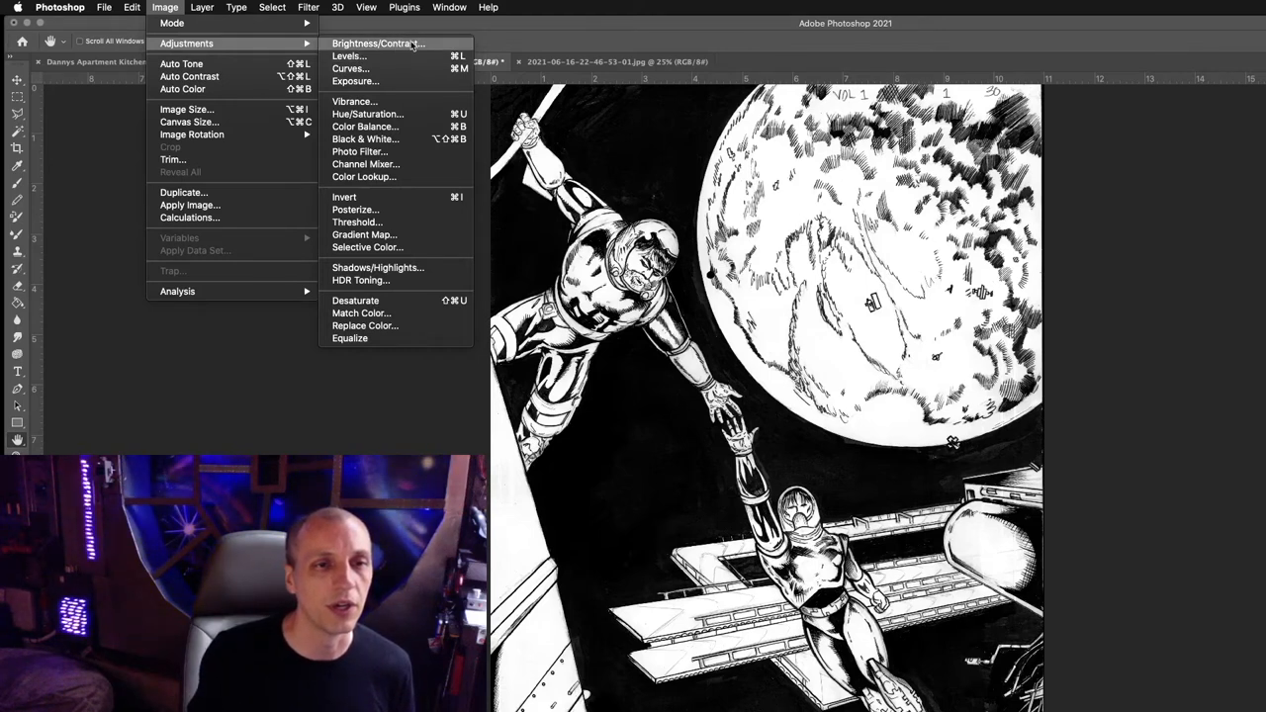
# - Apply Brightness 5 and Contrast 6 to the space page
pyautogui.click(400, 45)
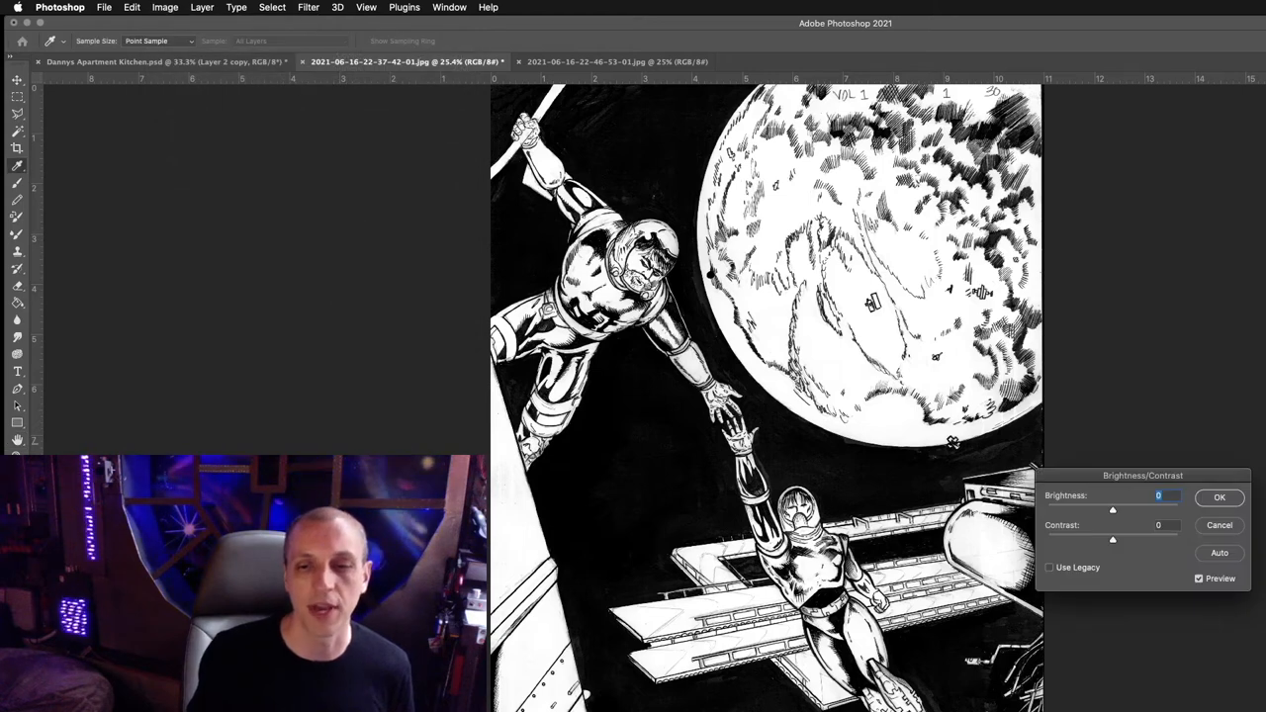
pyautogui.moveTo(1115, 509); pyautogui.dragTo(1119, 541)
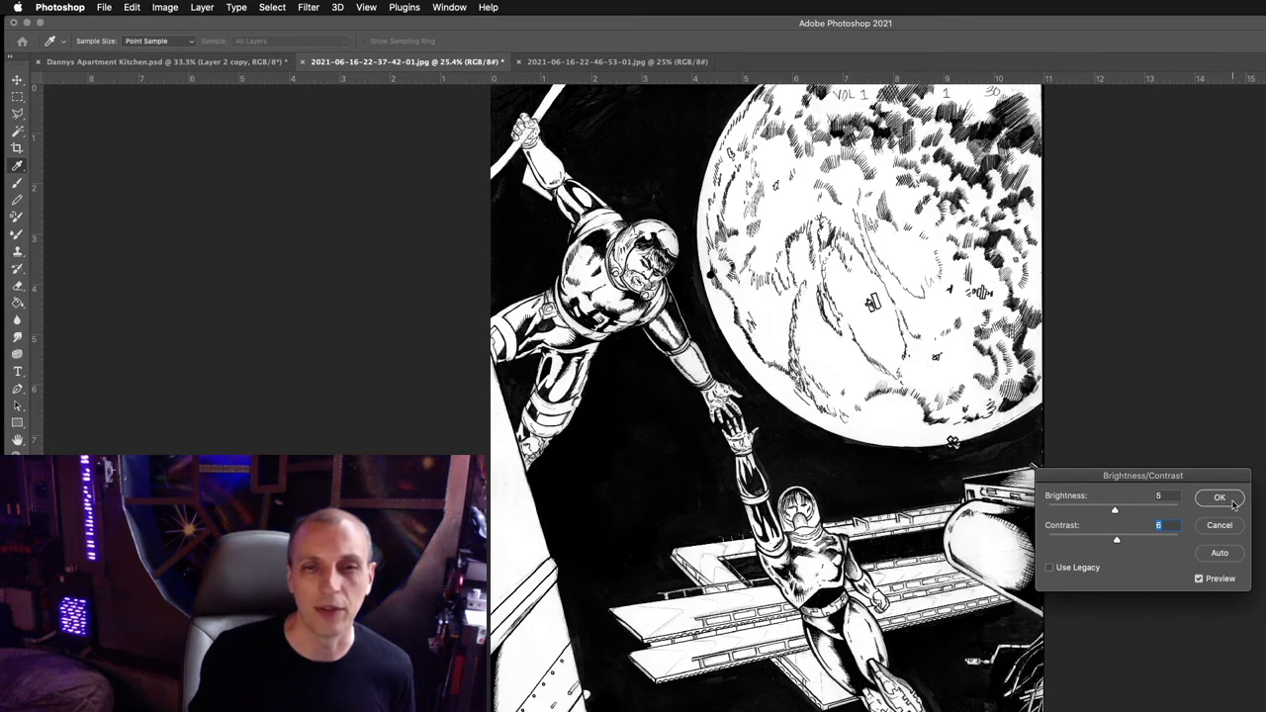
pyautogui.click(1232, 502)
pyautogui.press('h')
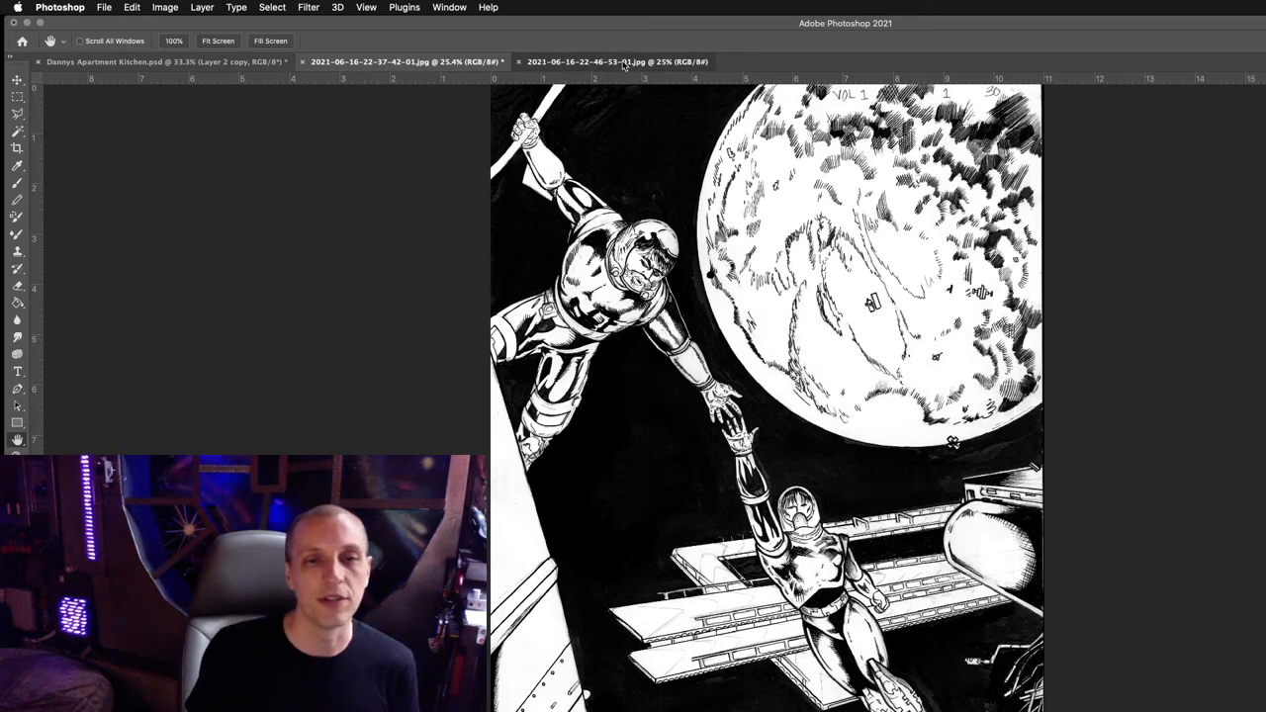
pyautogui.click(630, 64)
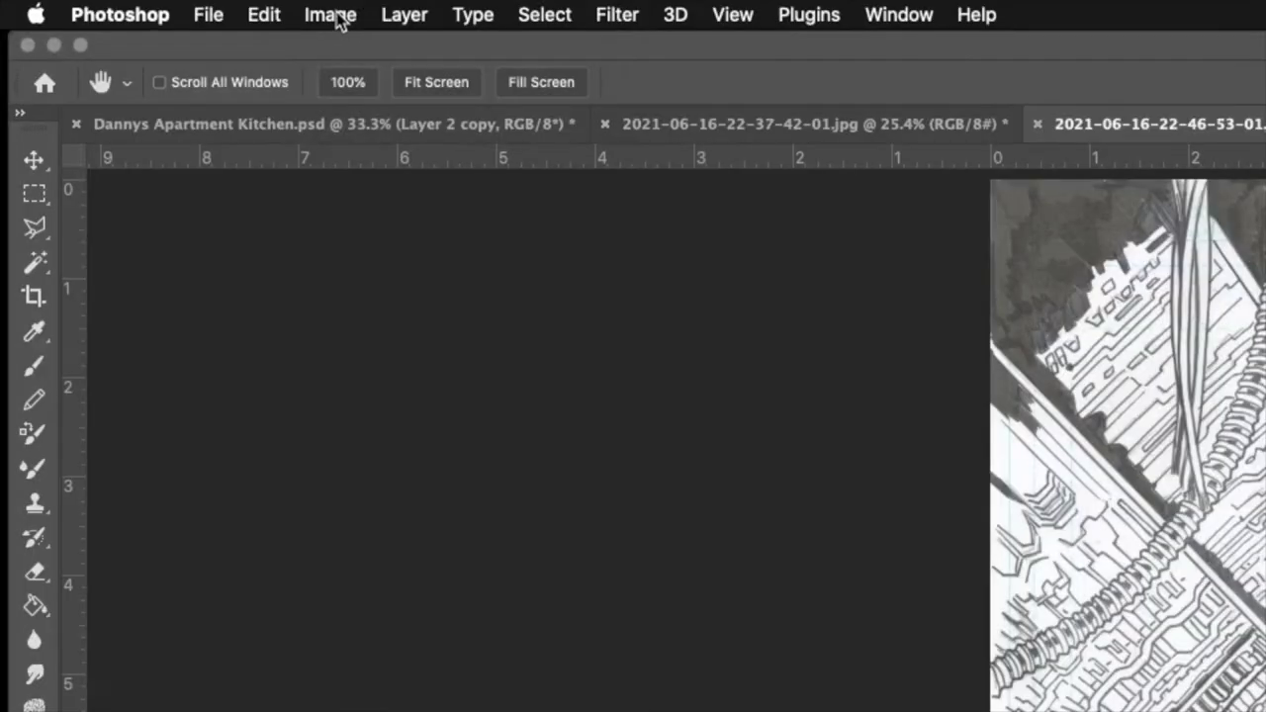
# - In Levels on the corridor page, push the black point up to 89 to darken the inks
pyautogui.click(334, 17)
pyautogui.moveTo(373, 87)
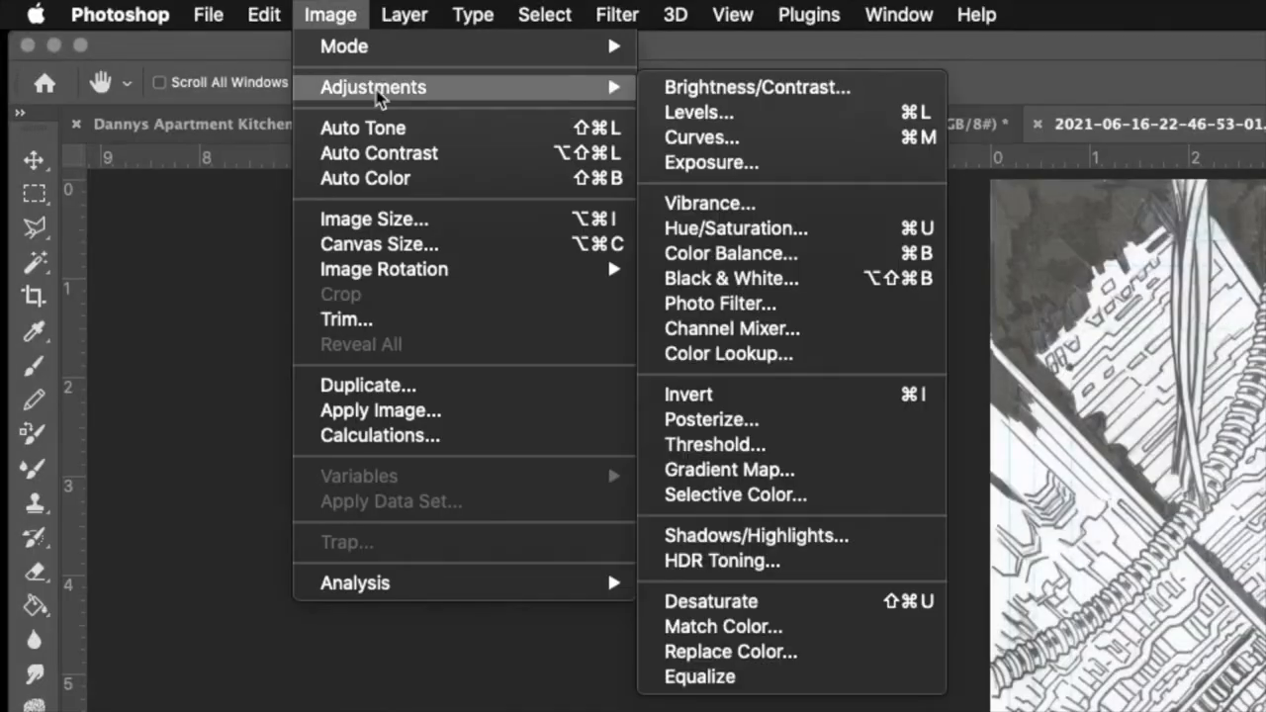
pyautogui.click(809, 109)
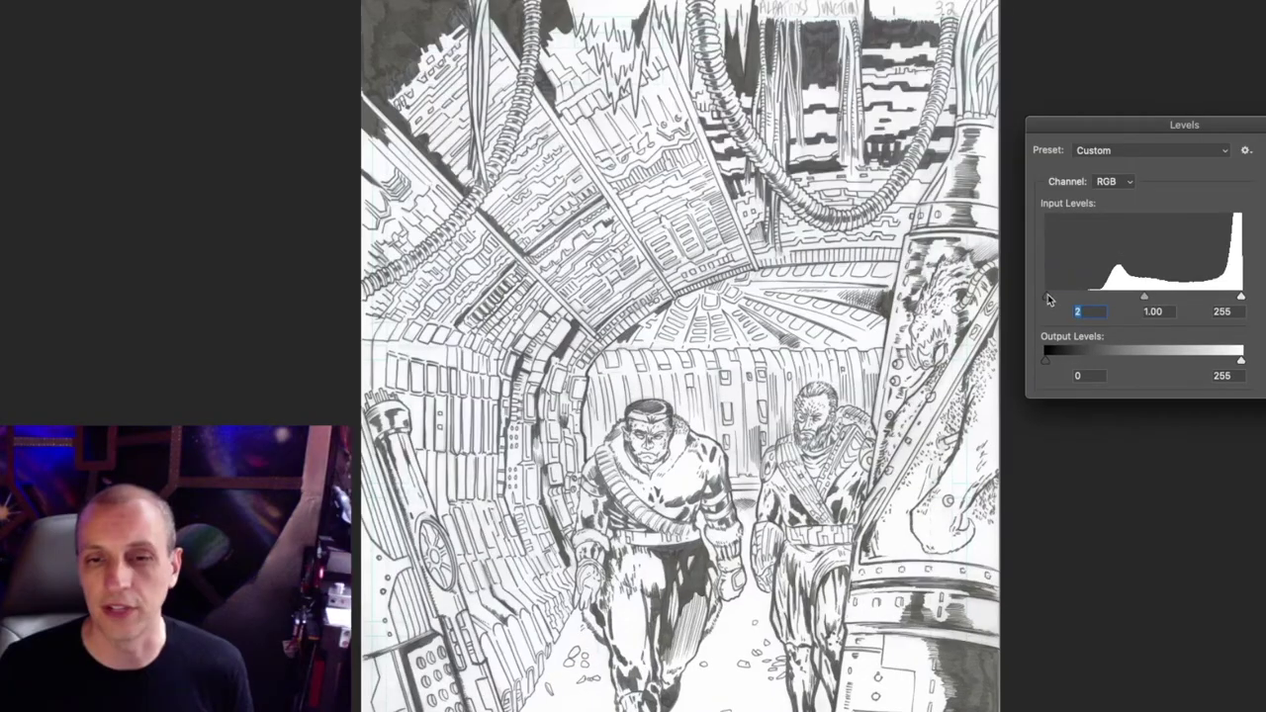
pyautogui.moveTo(1079, 346); pyautogui.dragTo(1123, 346)
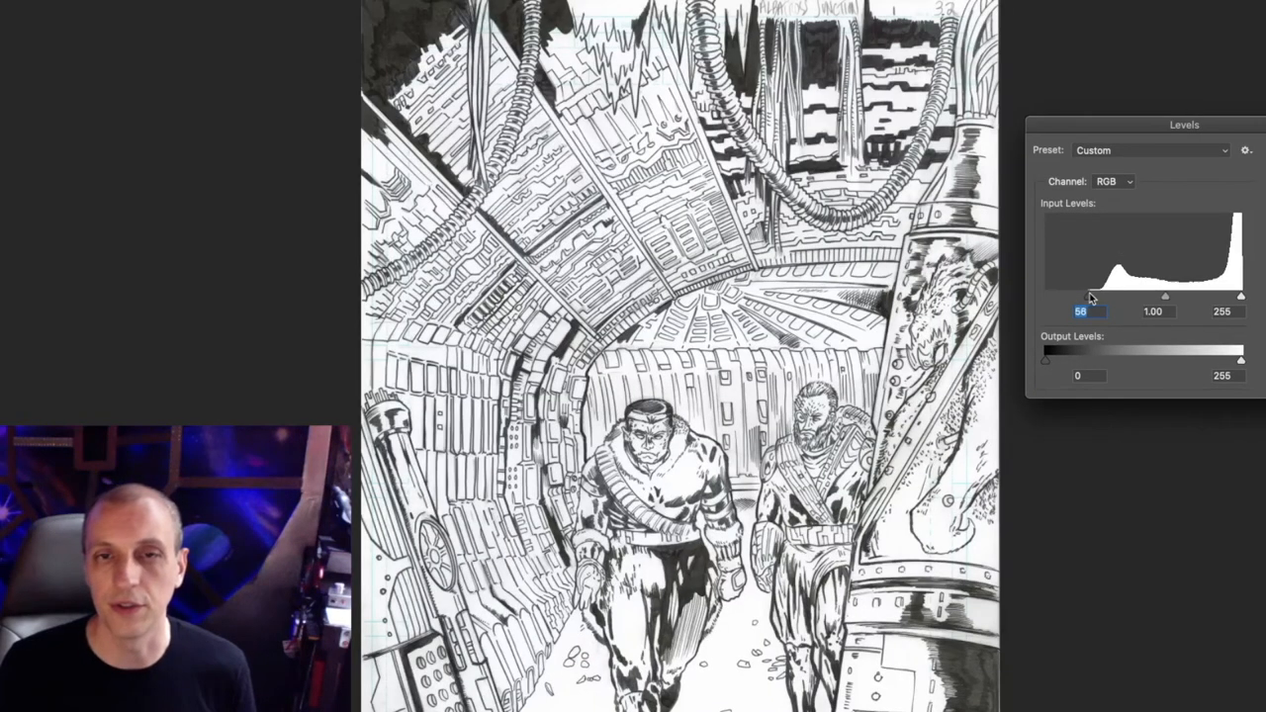
pyautogui.moveTo(1098, 298); pyautogui.dragTo(1109, 299)
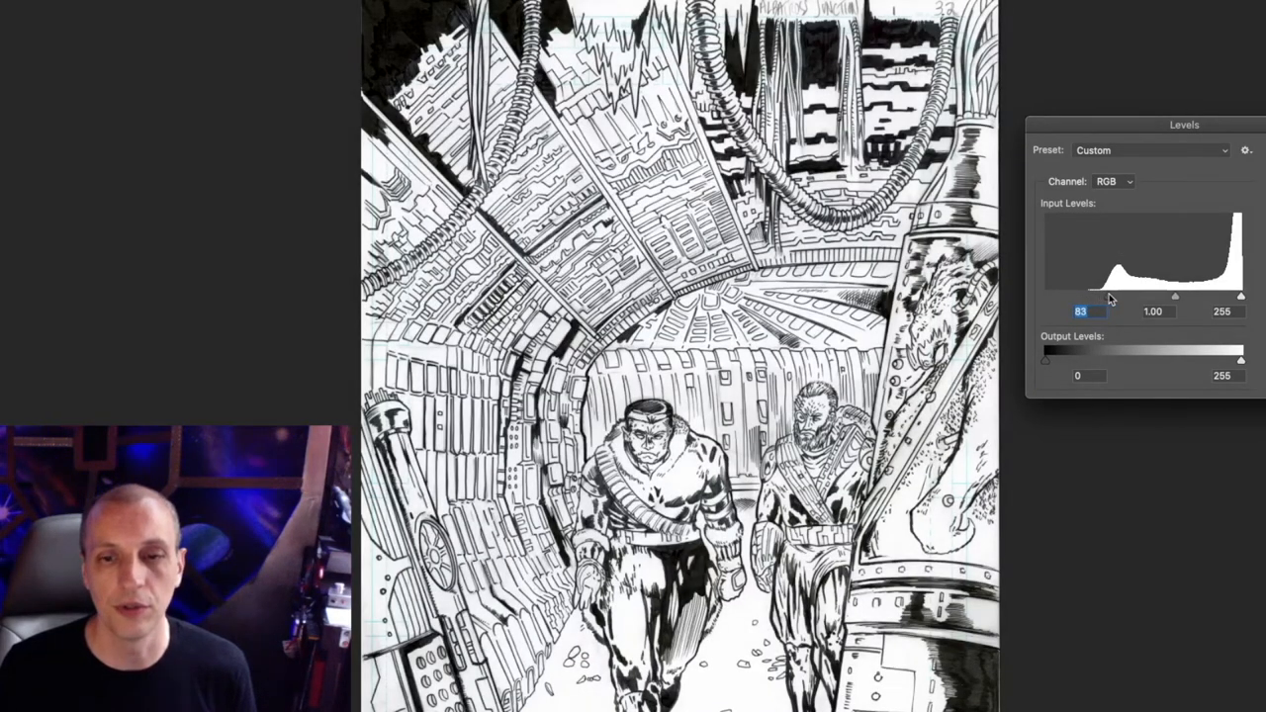
pyautogui.moveTo(1111, 293); pyautogui.dragTo(1113, 294)
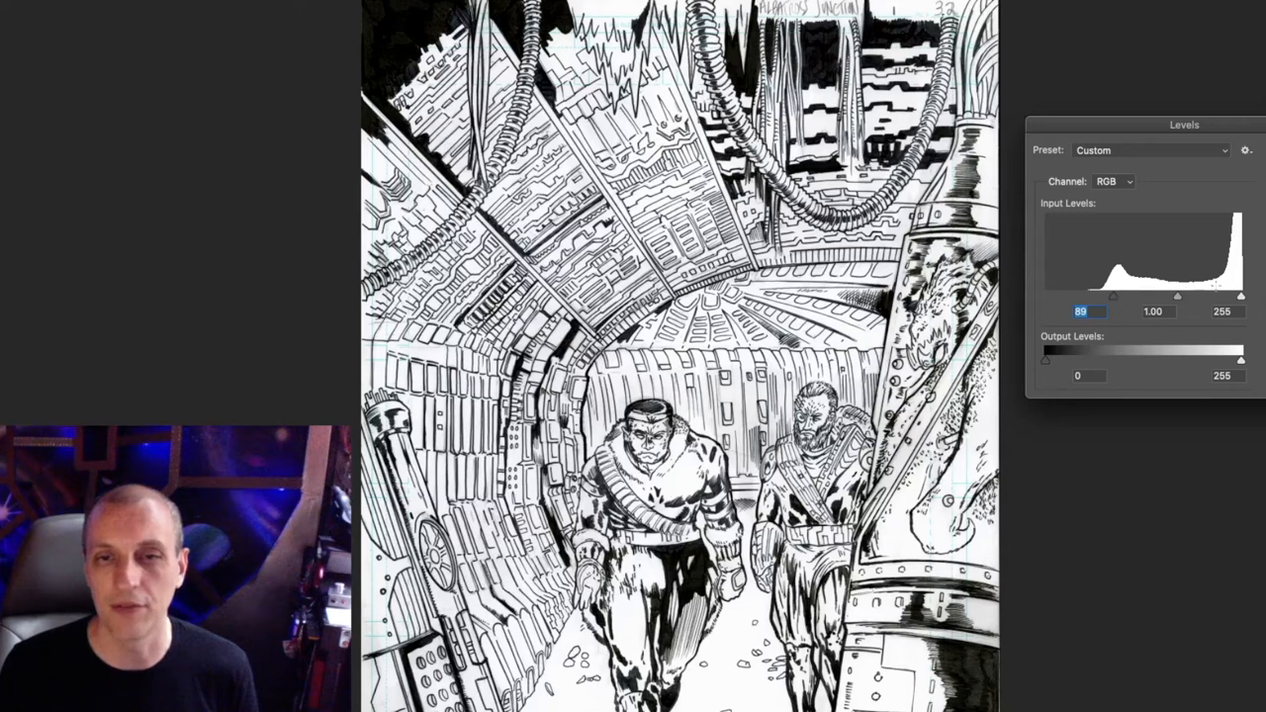
# - Lower the white point to 251, keep midtones at 1.00 and apply the Levels
pyautogui.moveTo(1243, 297); pyautogui.dragTo(1239, 296)
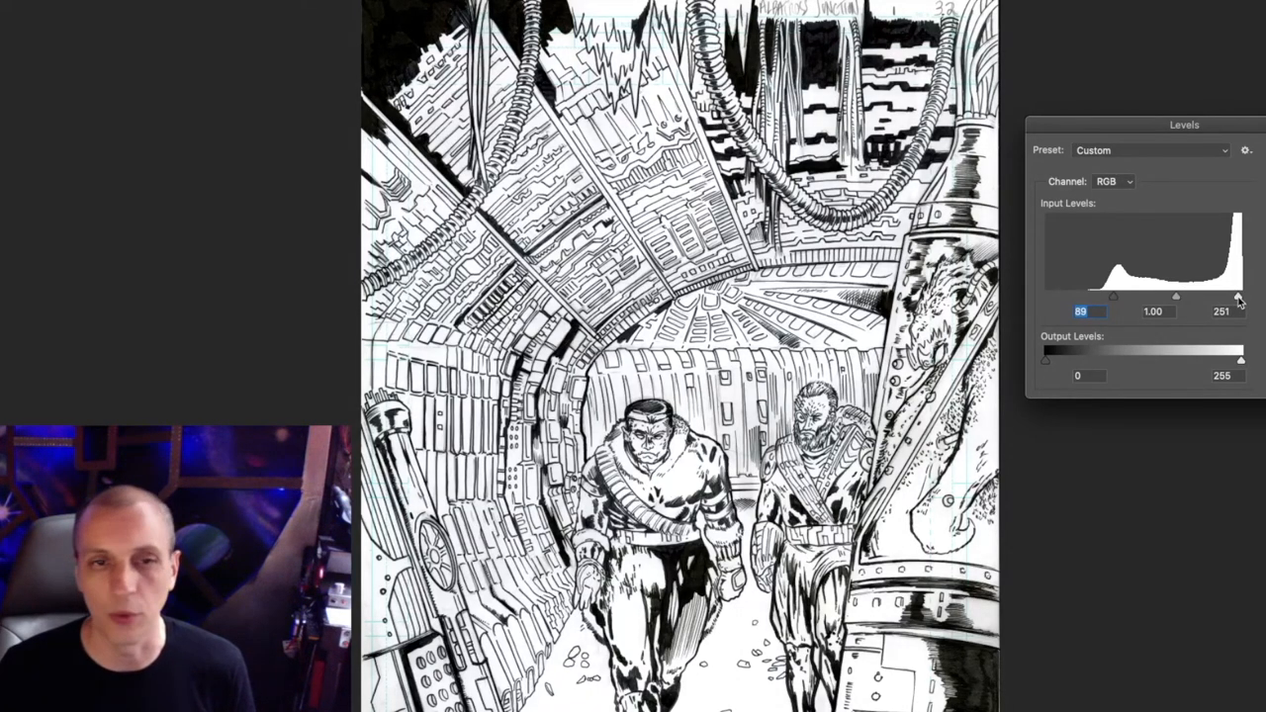
pyautogui.click(1238, 298)
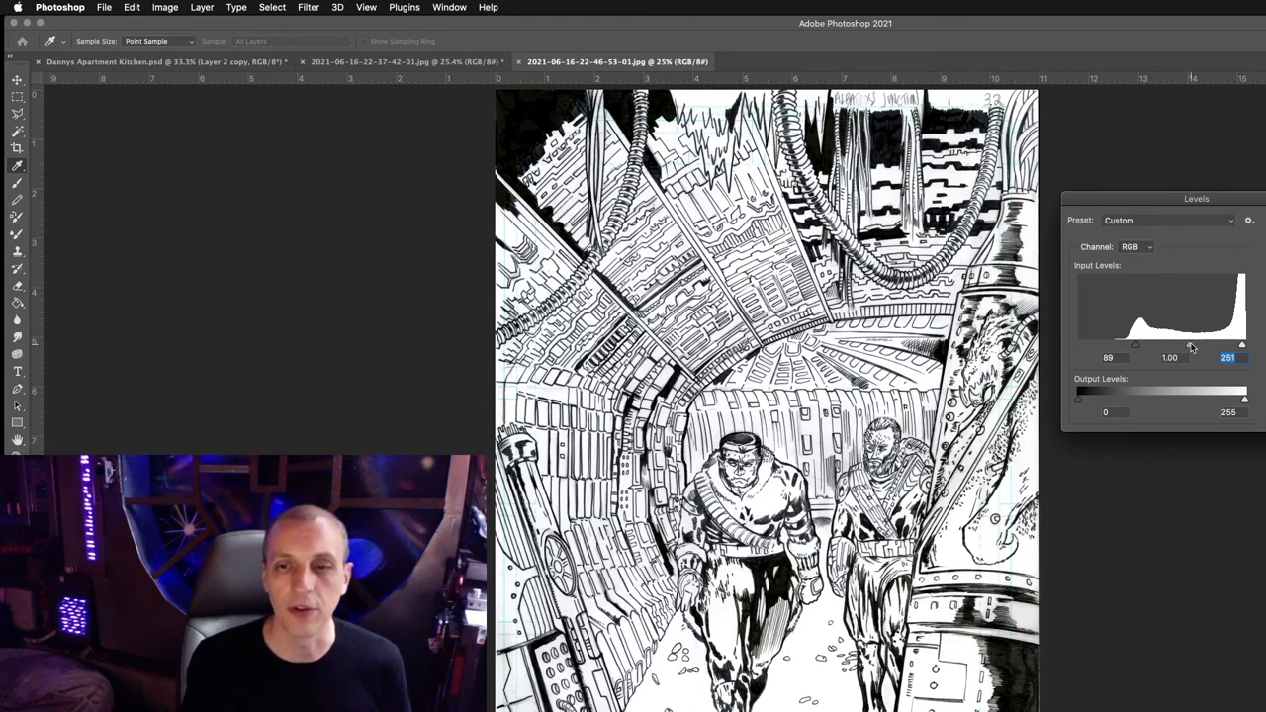
pyautogui.moveTo(1192, 348); pyautogui.dragTo(1190, 348)
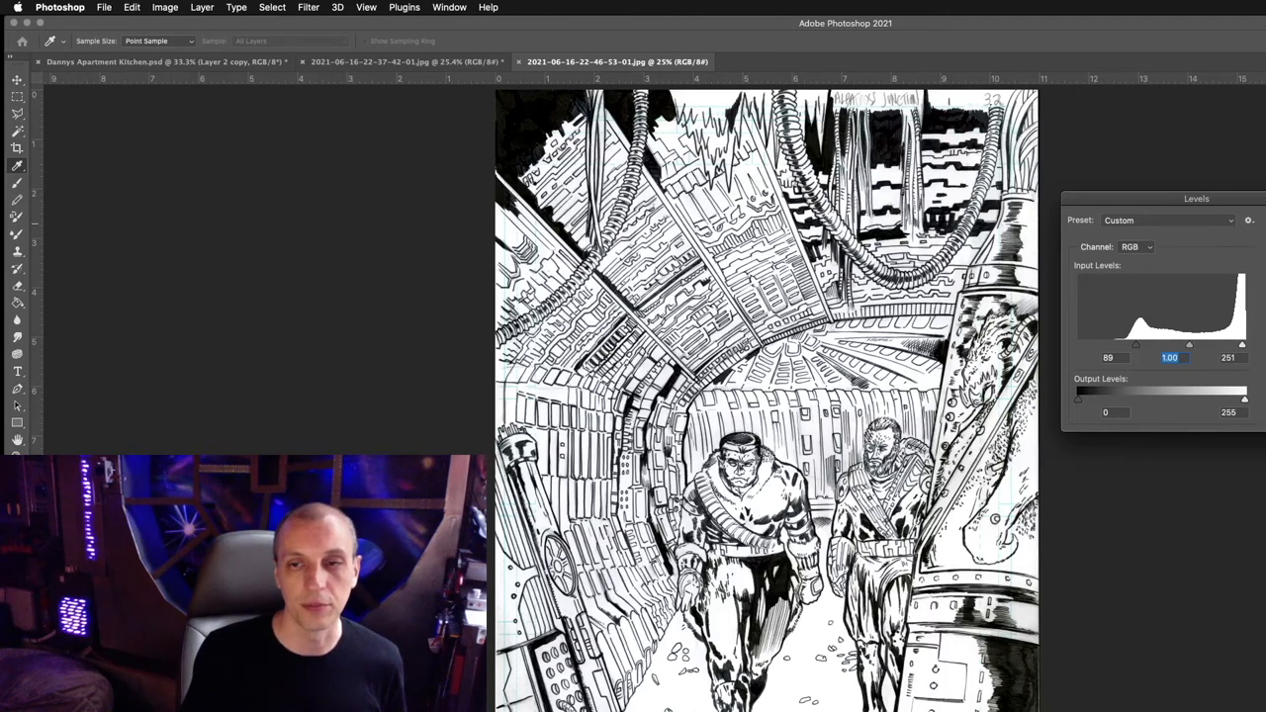
pyautogui.press('Return')
pyautogui.press('h')
# - Zoom in to check the cleaned corridor inks, then back out to 25%
pyautogui.press('z')
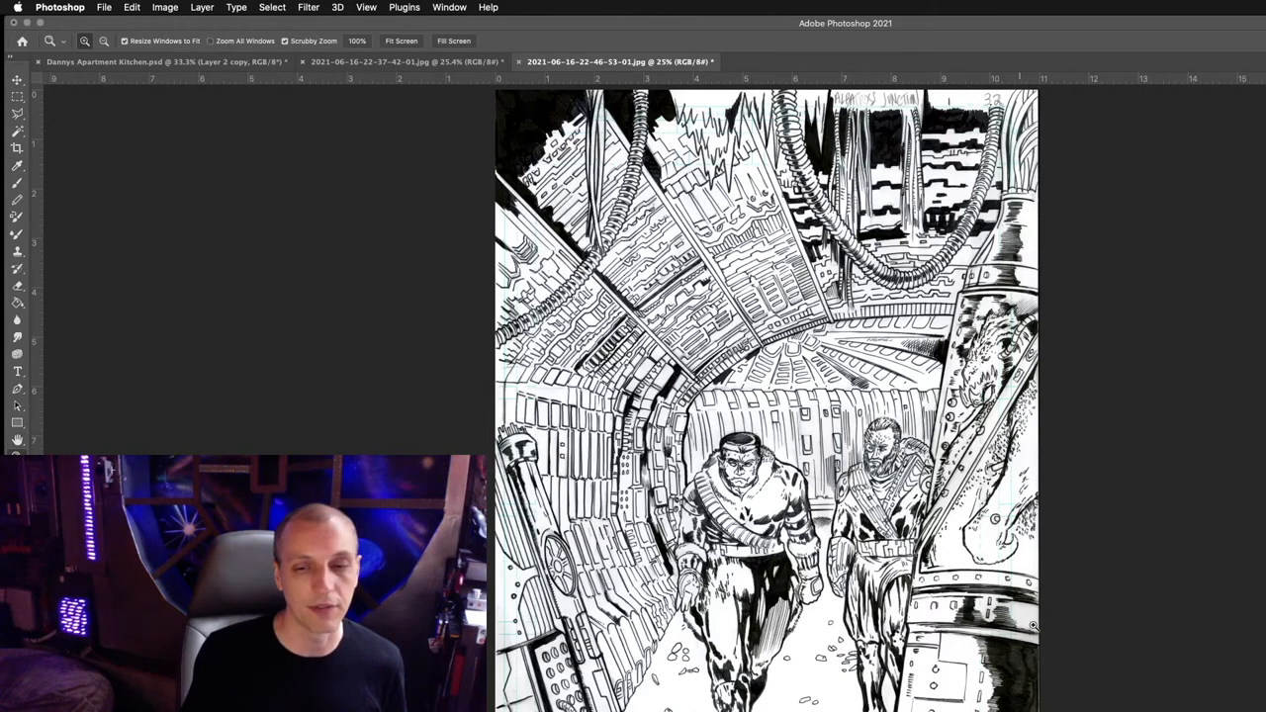
pyautogui.click(1000, 588)
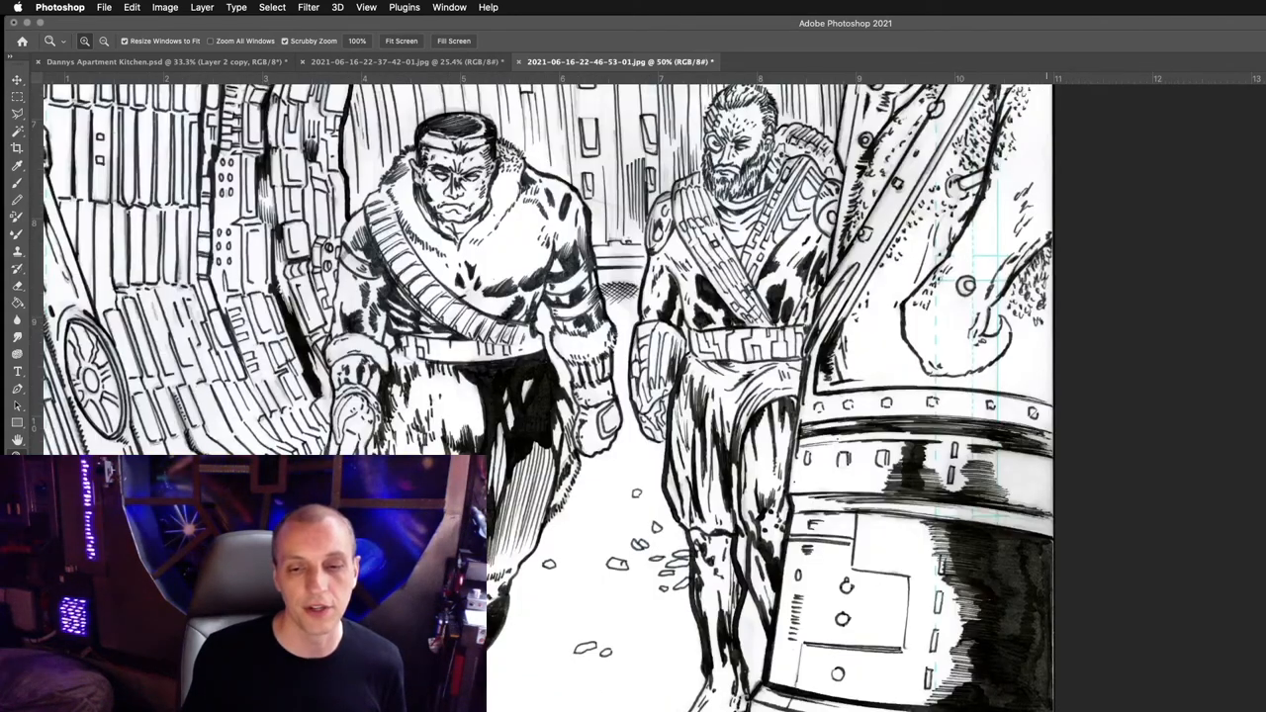
pyautogui.scroll(-3, 1011, 640)
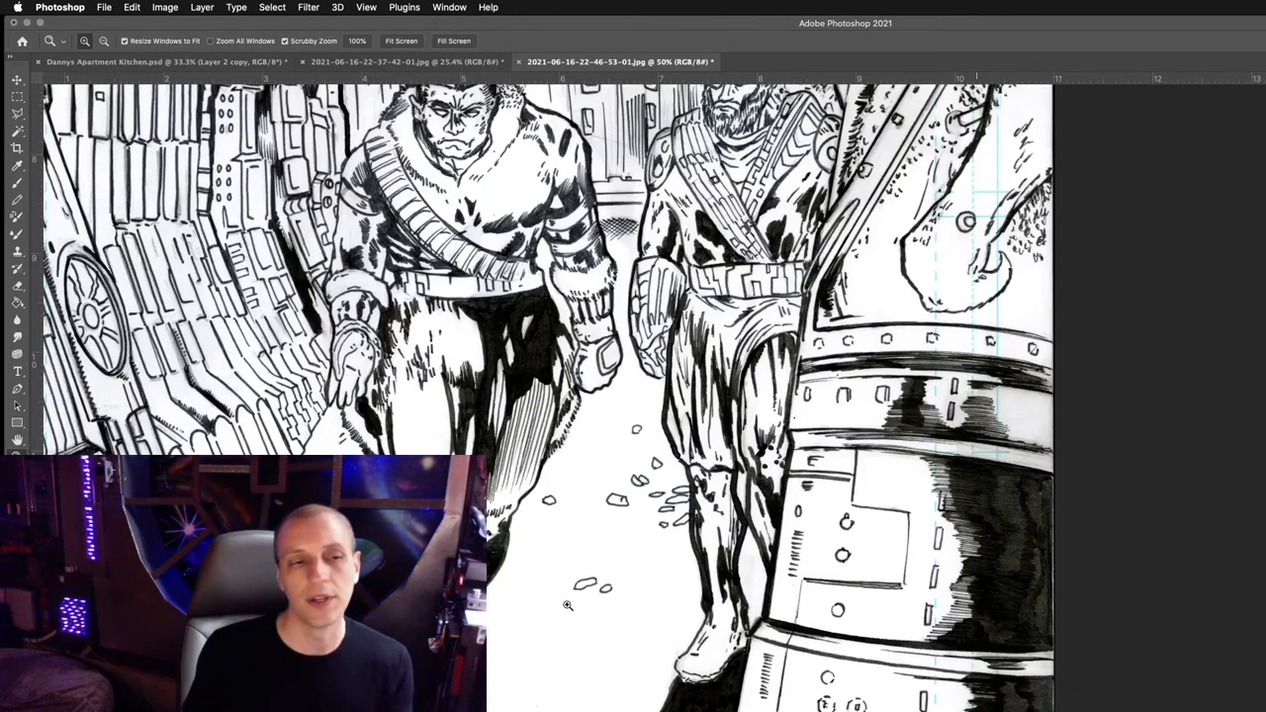
pyautogui.hotkey('ctrl', '-')
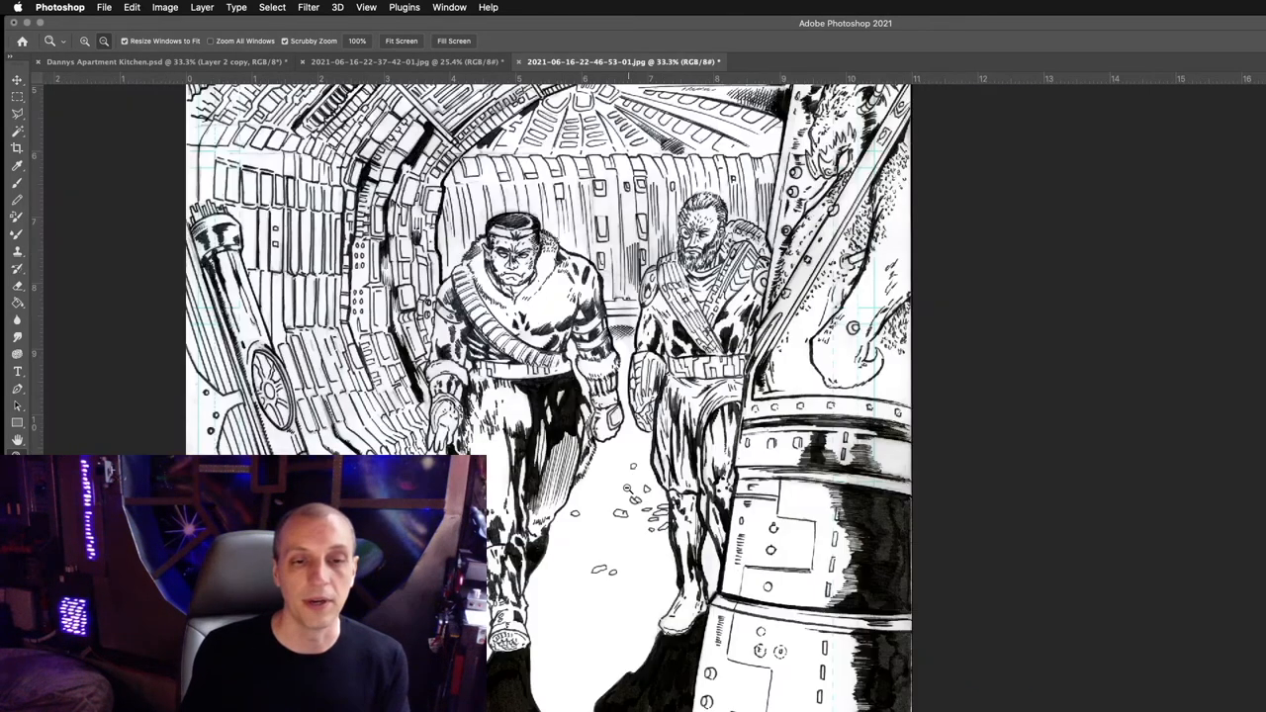
pyautogui.hotkey('ctrl', '-')
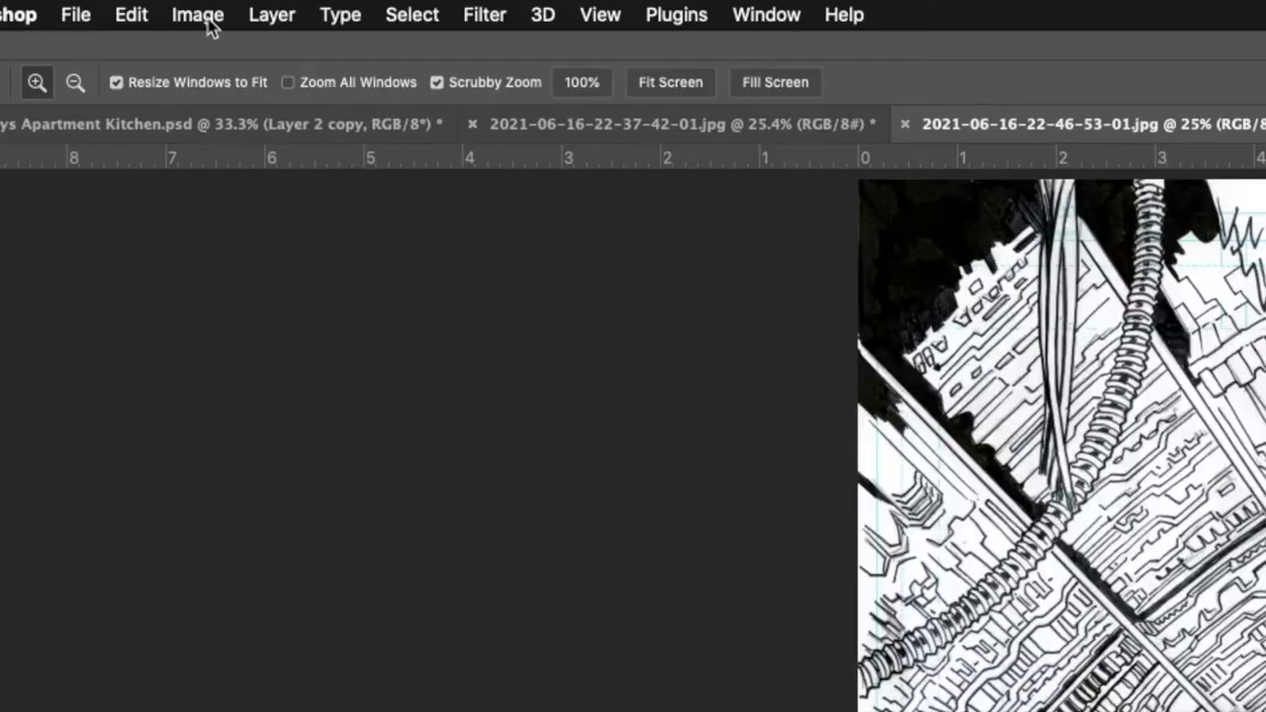
pyautogui.click(164, 7)
pyautogui.moveTo(240, 87)
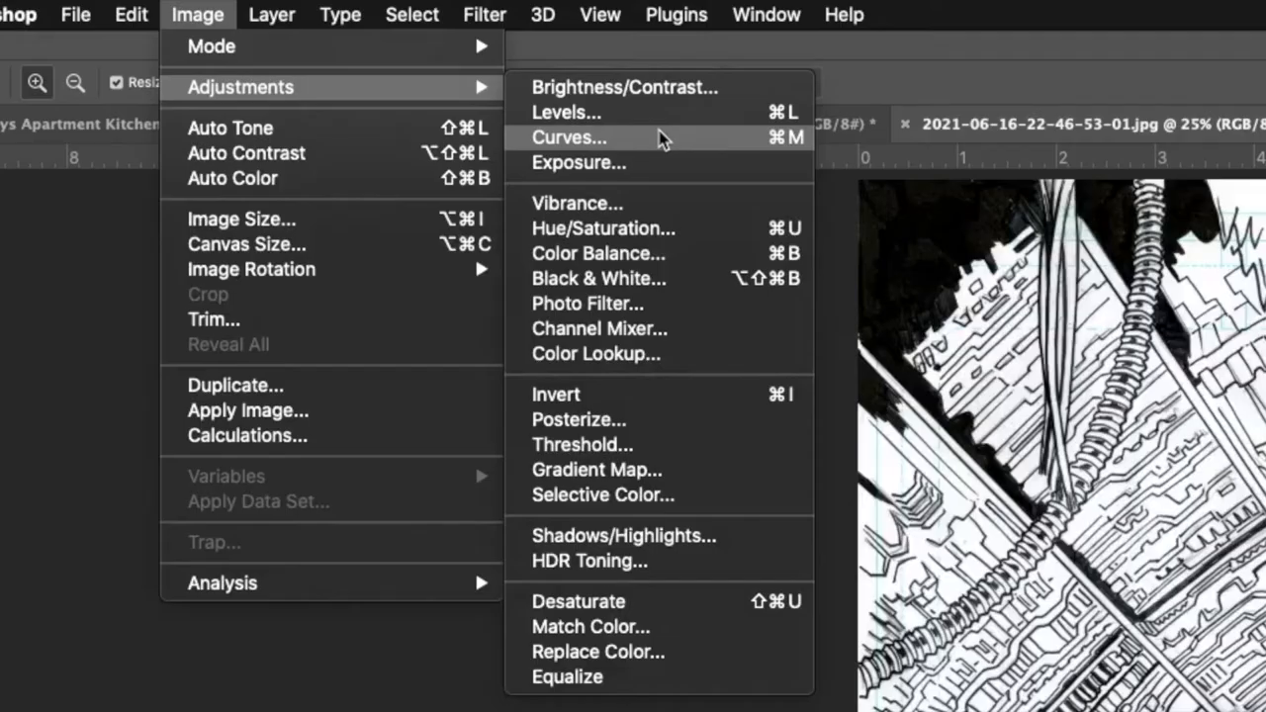
# - Make a minor Curves tweak to the corridor page's tonal curve
pyautogui.click(662, 137)
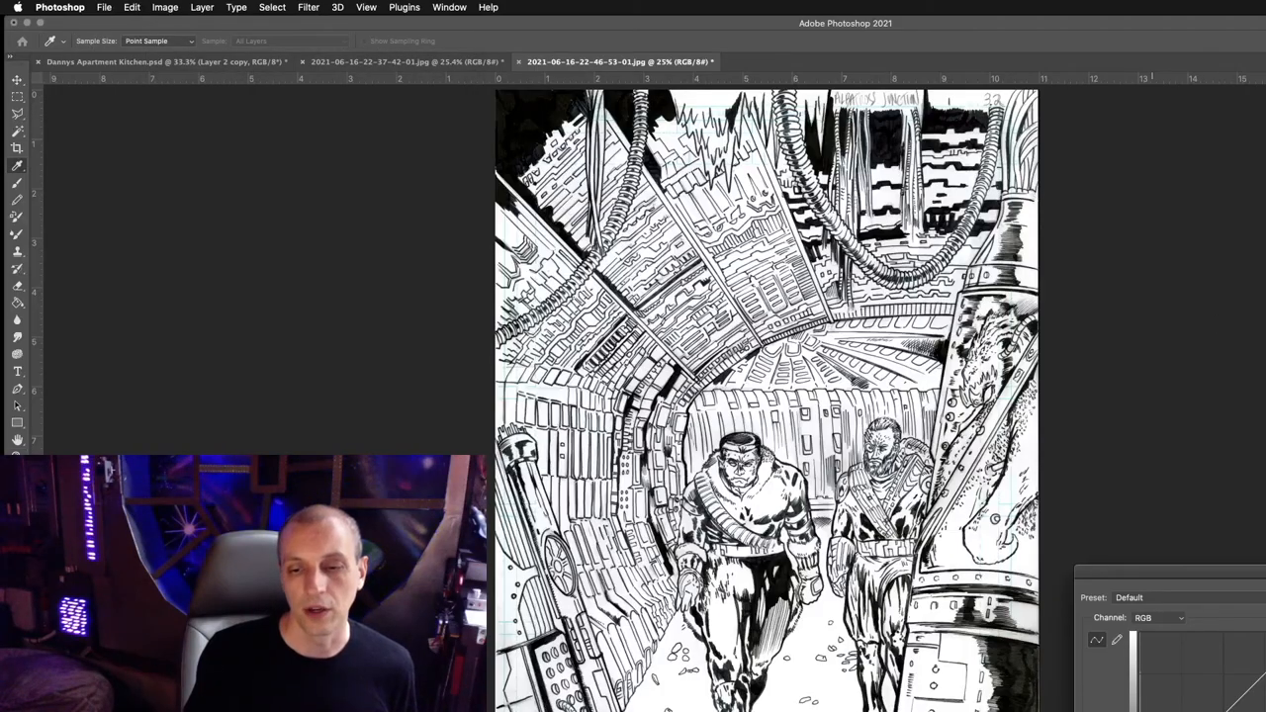
pyautogui.moveTo(1173, 704); pyautogui.dragTo(1177, 698)
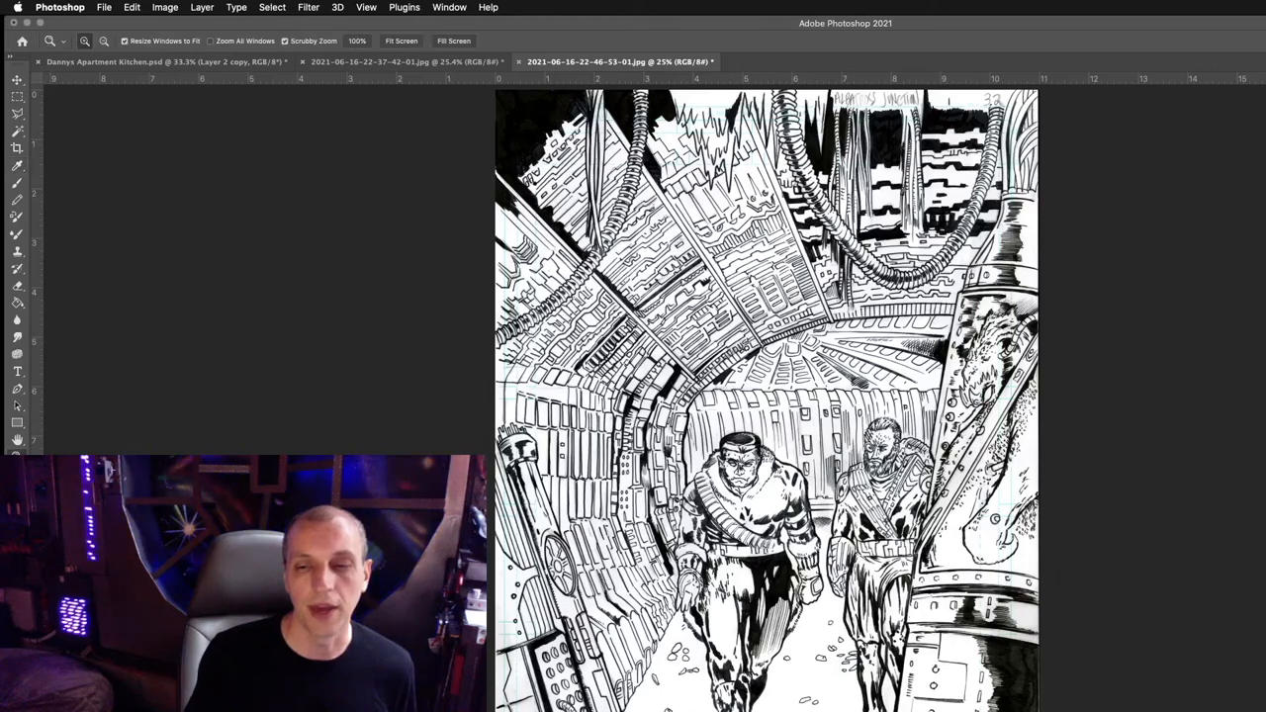
# - Apply a Black & White conversion to the corridor page with Cyans pushed far right
pyautogui.click(165, 7)
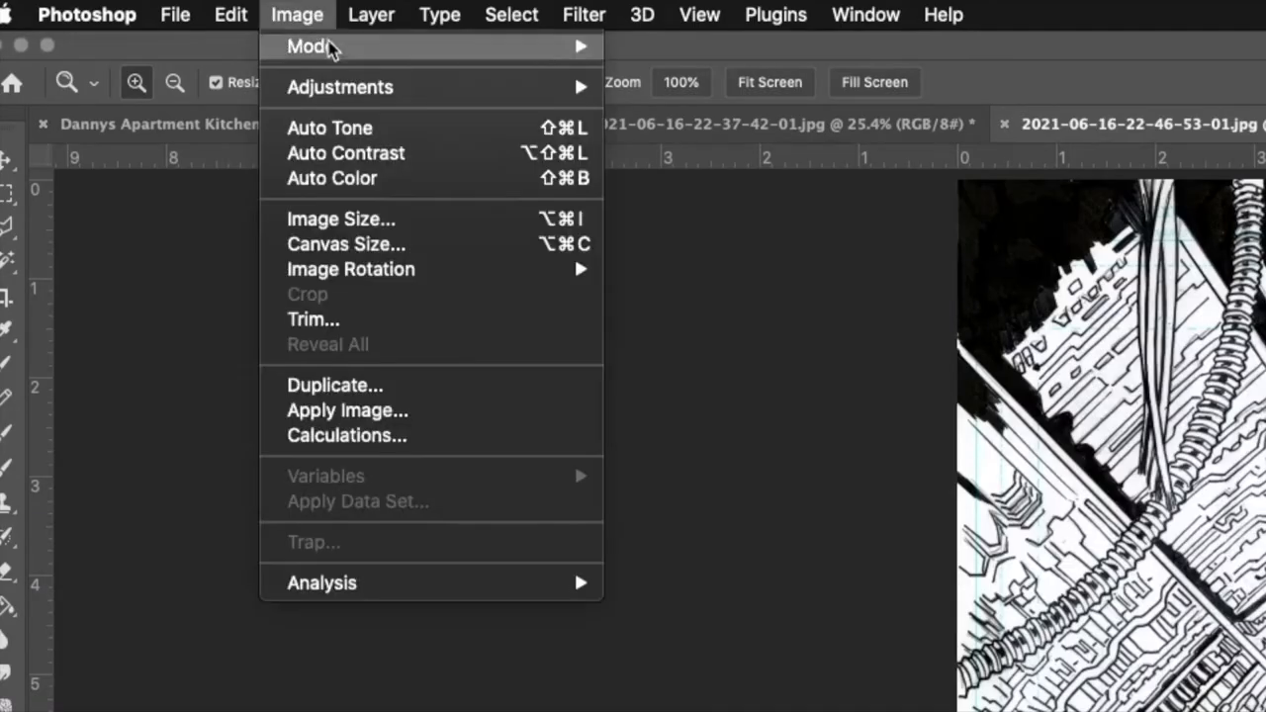
pyautogui.moveTo(339, 87)
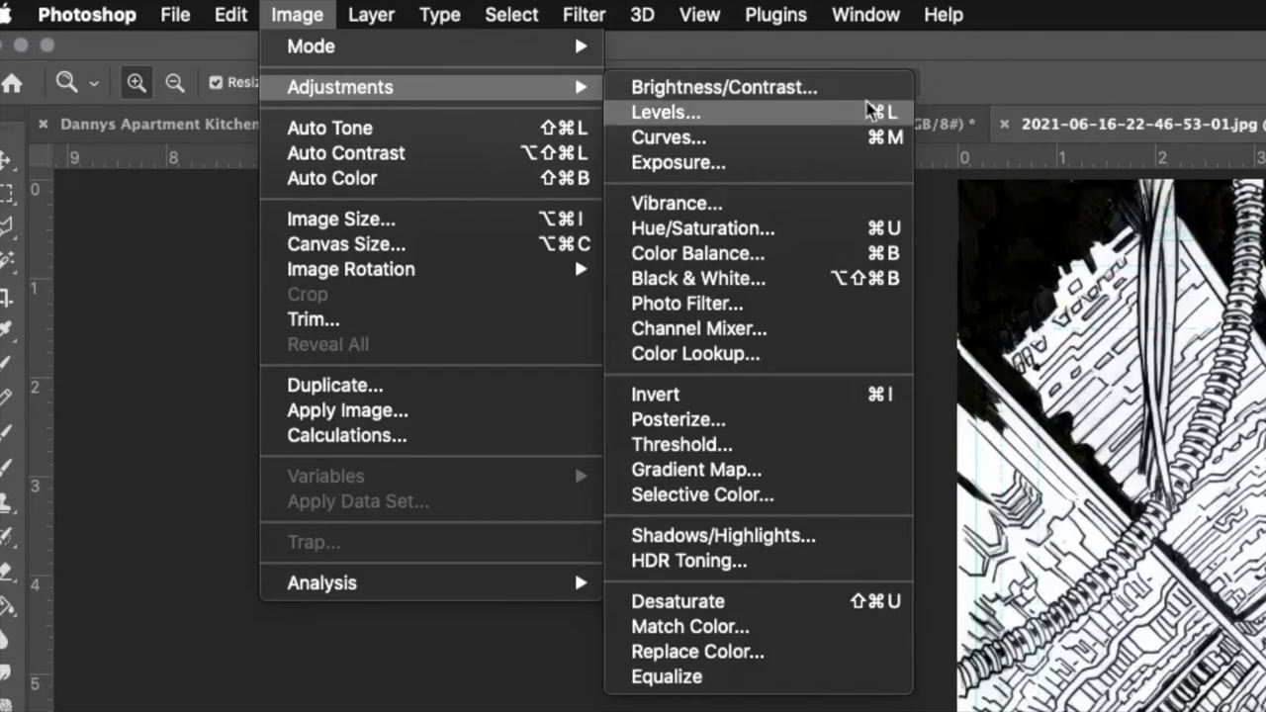
pyautogui.click(826, 280)
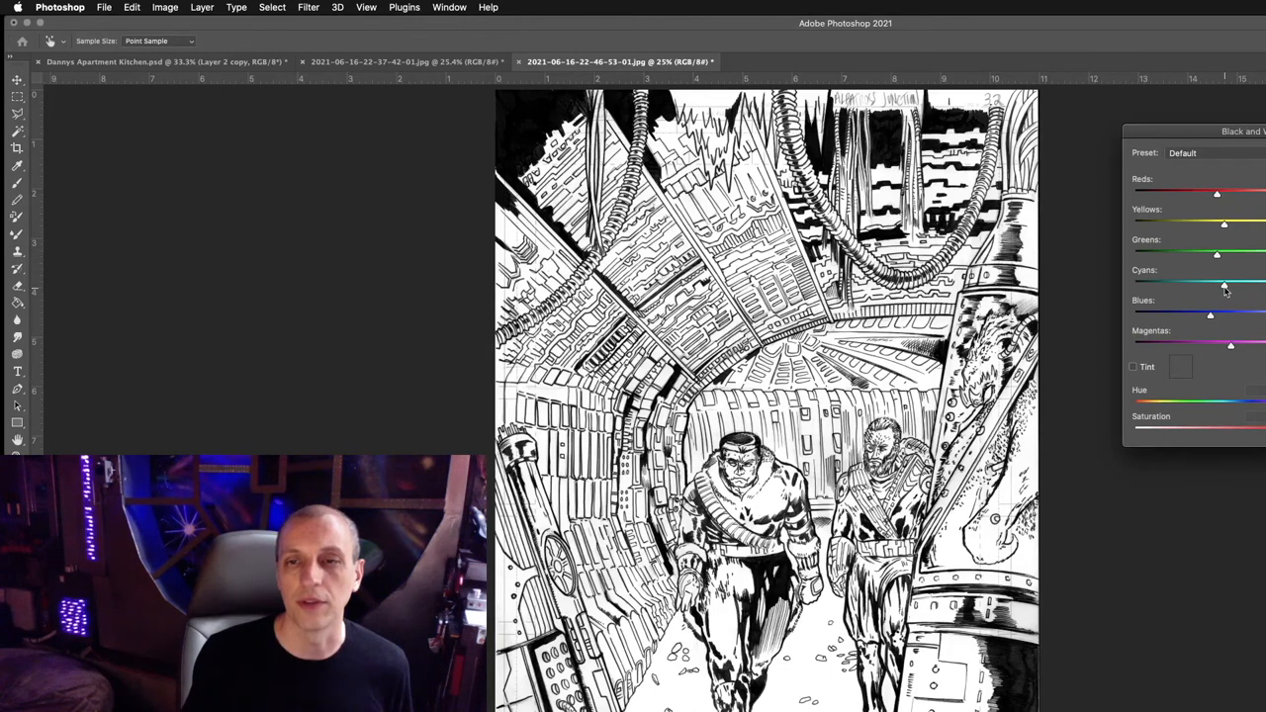
pyautogui.moveTo(1226, 286); pyautogui.dragTo(1265, 286)
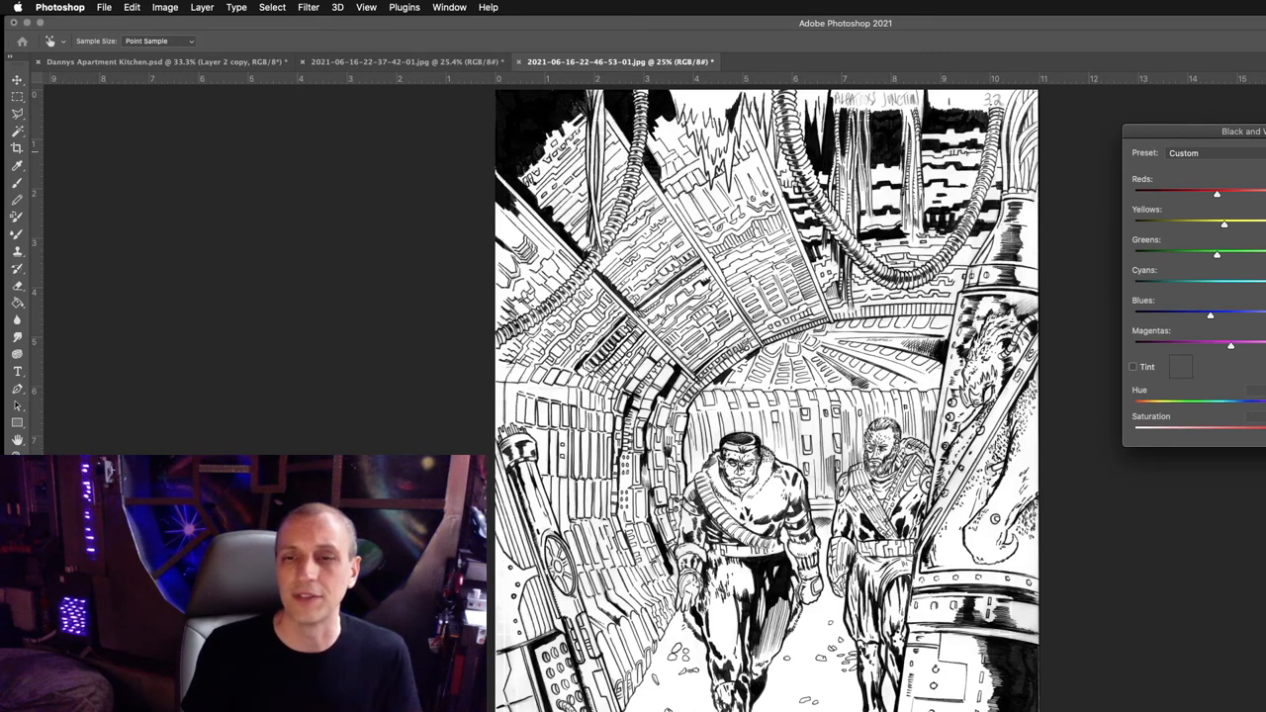
pyautogui.press('Return')
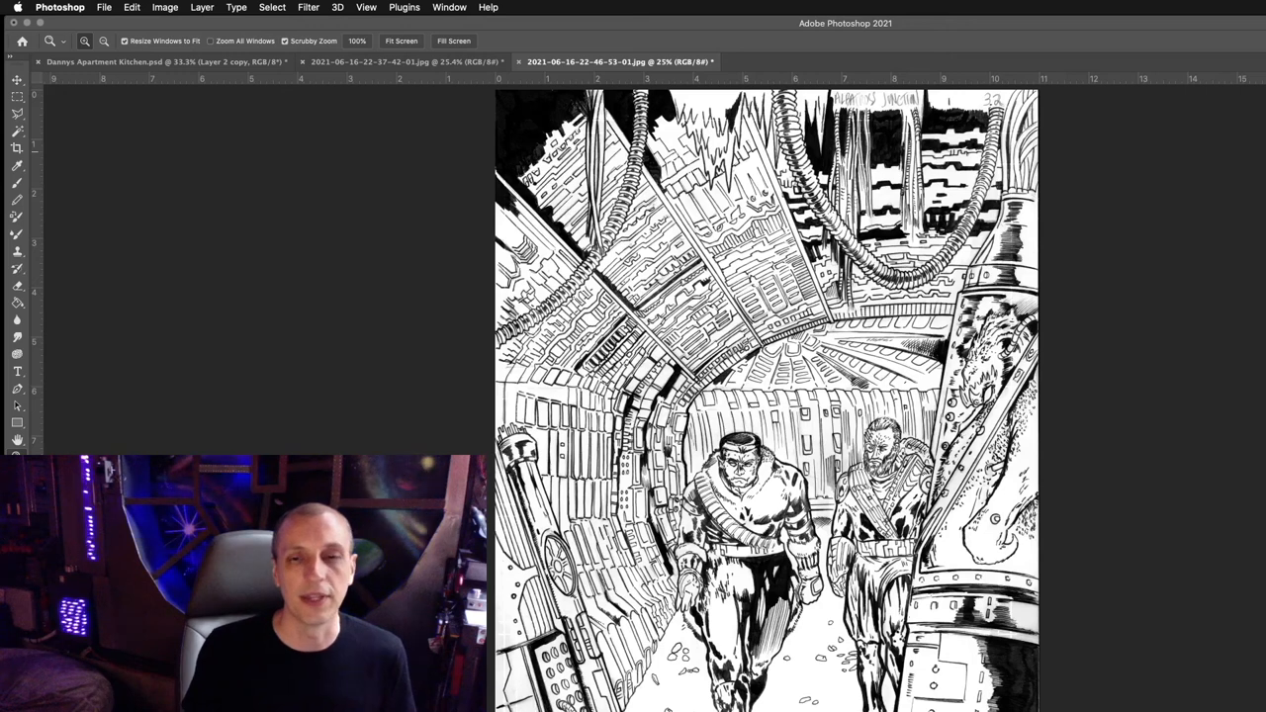